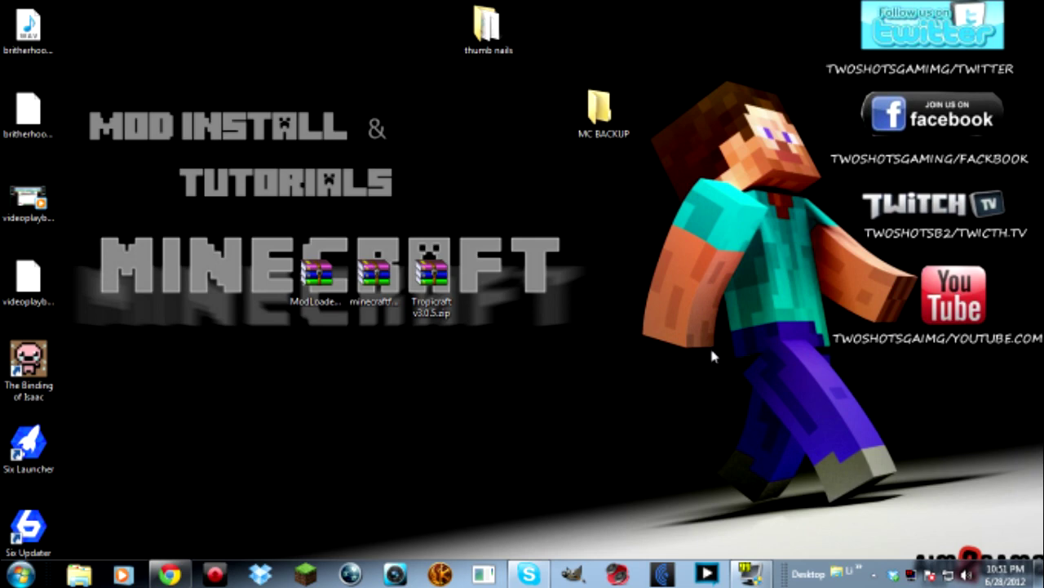
# Switch to Chrome and examine the Tropicraft downloads page for the mod, ModLoader and Forge links, comparing them with the archives on the desktop.
pyautogui.click(173, 572)
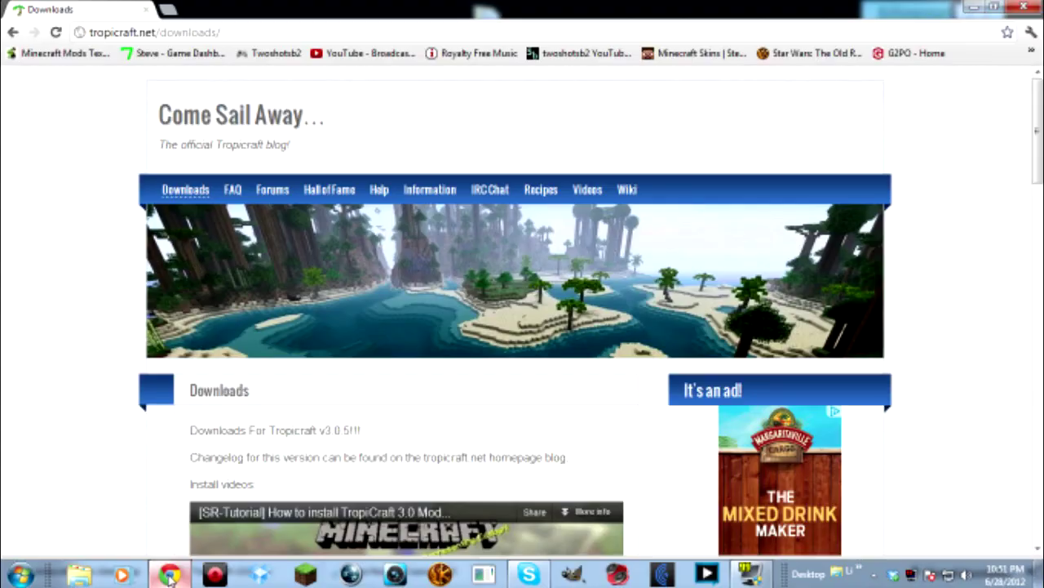
pyautogui.scroll(-2, 248, 364)
pyautogui.scroll(-3, 400, 342)
pyautogui.scroll(5, 397, 343)
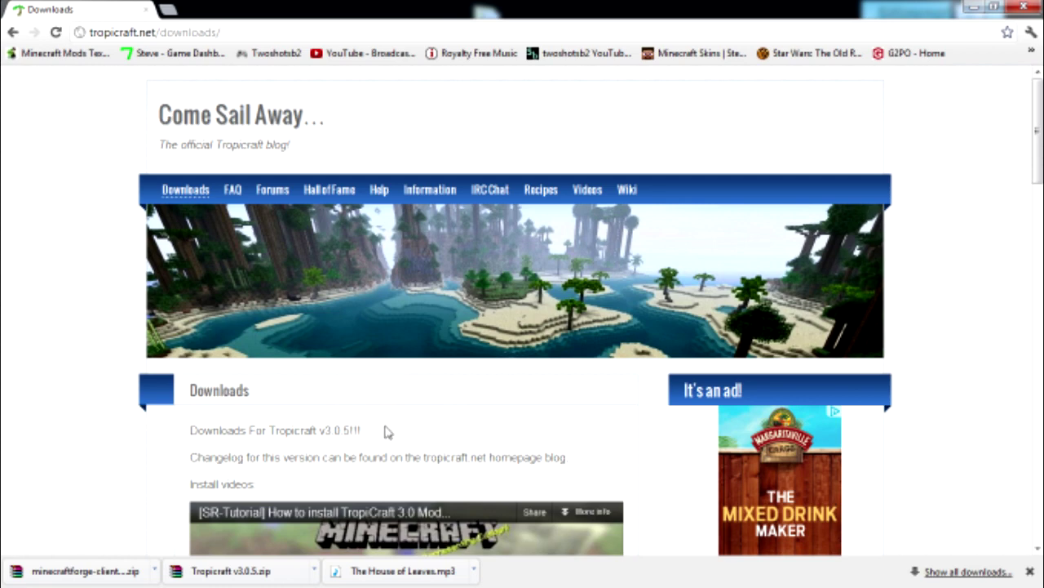
pyautogui.scroll(-10, 388, 431)
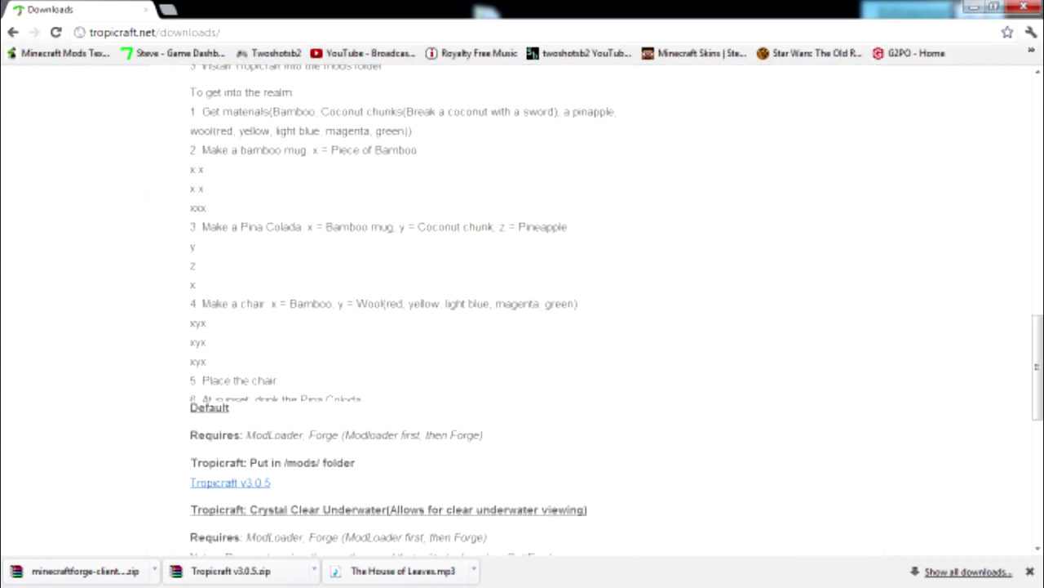
pyautogui.scroll(-3, 454, 444)
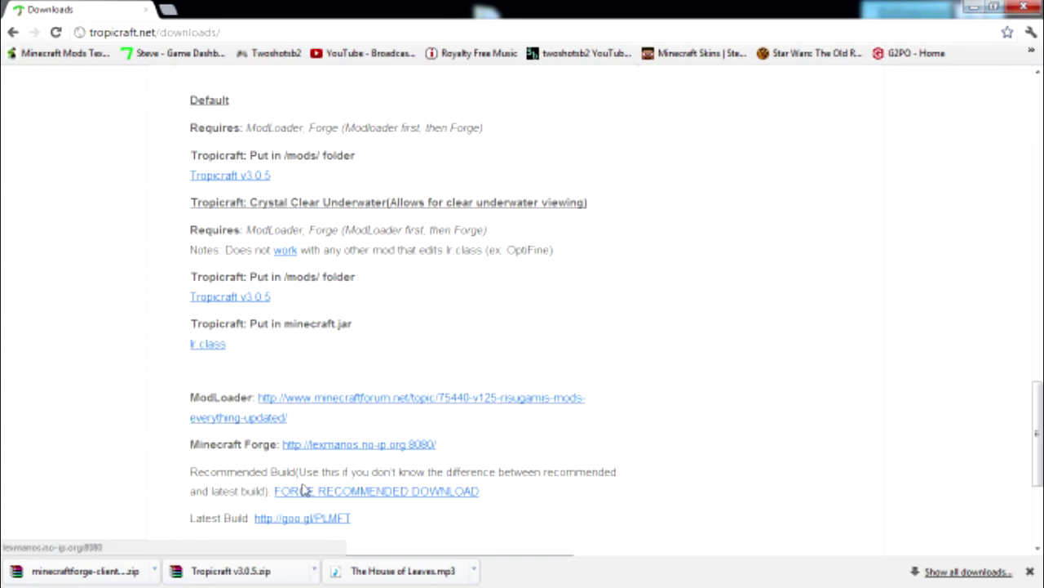
pyautogui.click(382, 495)
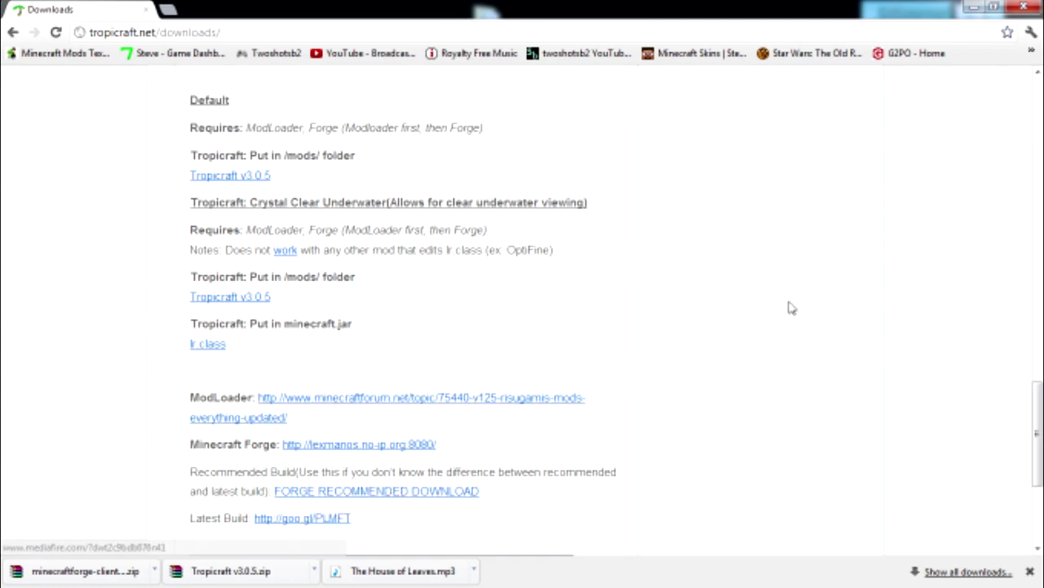
pyautogui.click(976, 9)
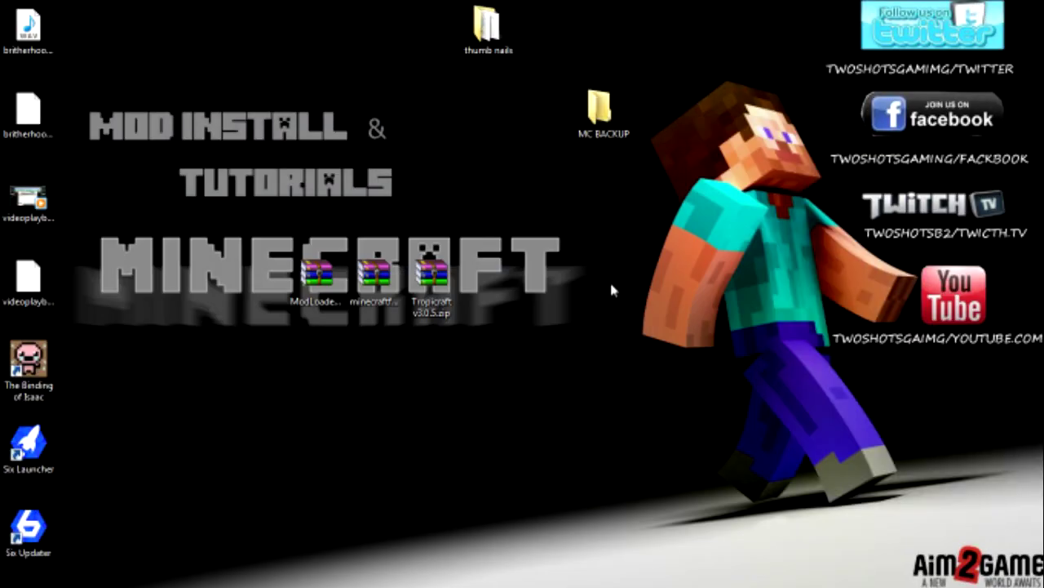
pyautogui.moveTo(278, 299); pyautogui.dragTo(604, 266)
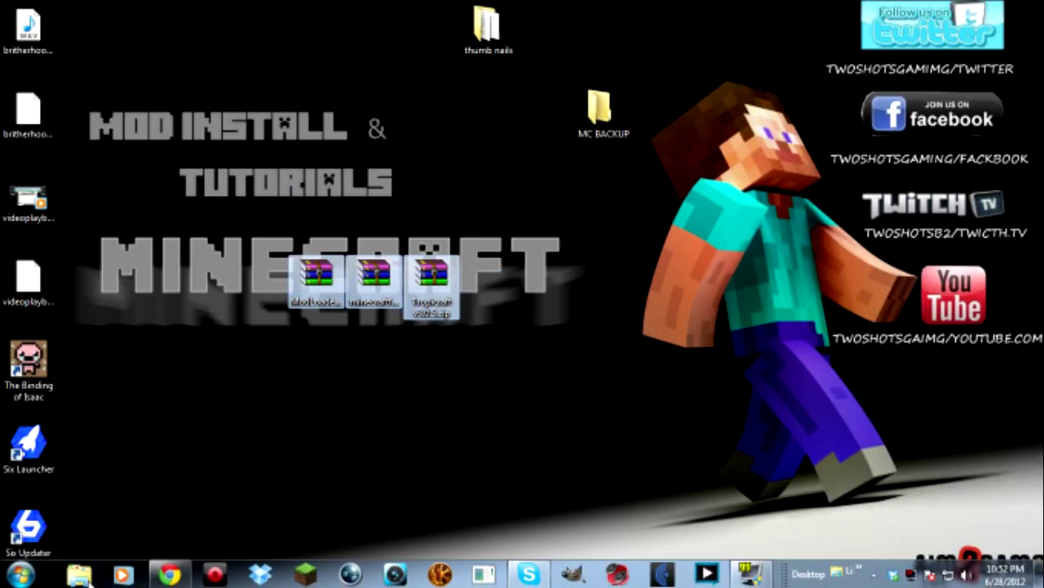
# Search Windows for %appdata%, open the Roaming folder and enter the .minecraft folder.
pyautogui.click(21, 573)
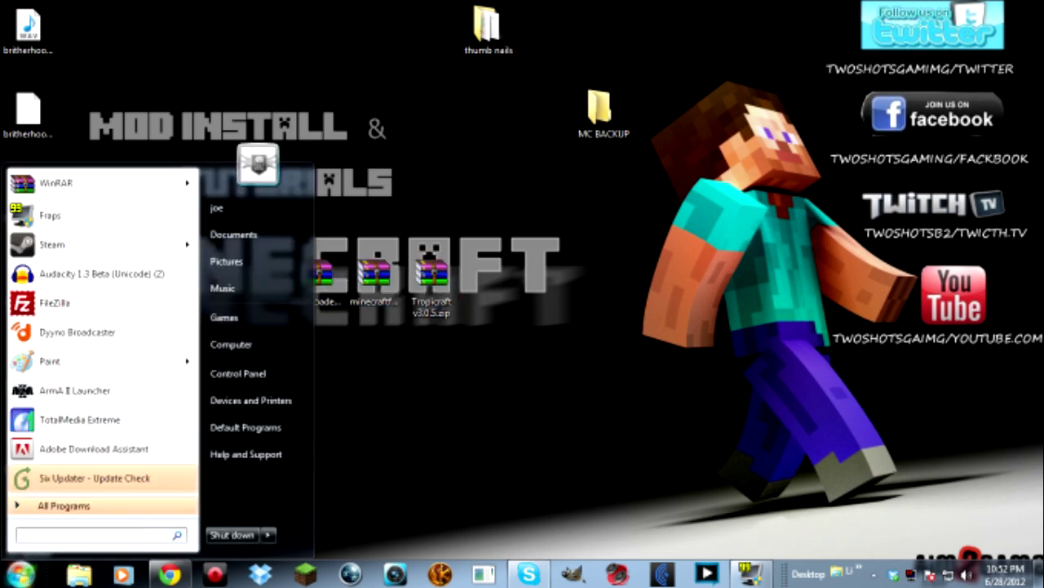
pyautogui.write('s')
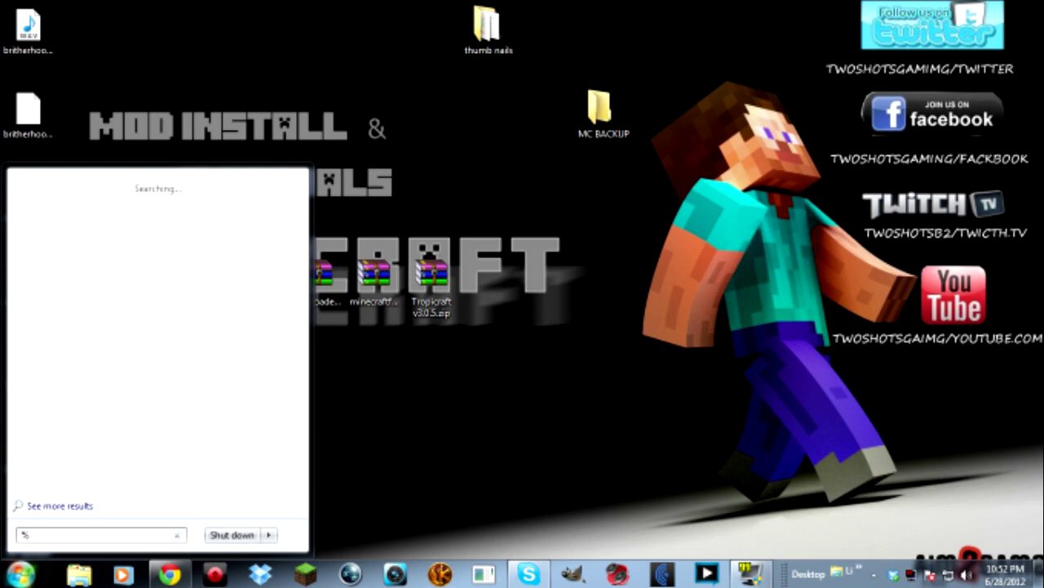
pyautogui.write('appdata')
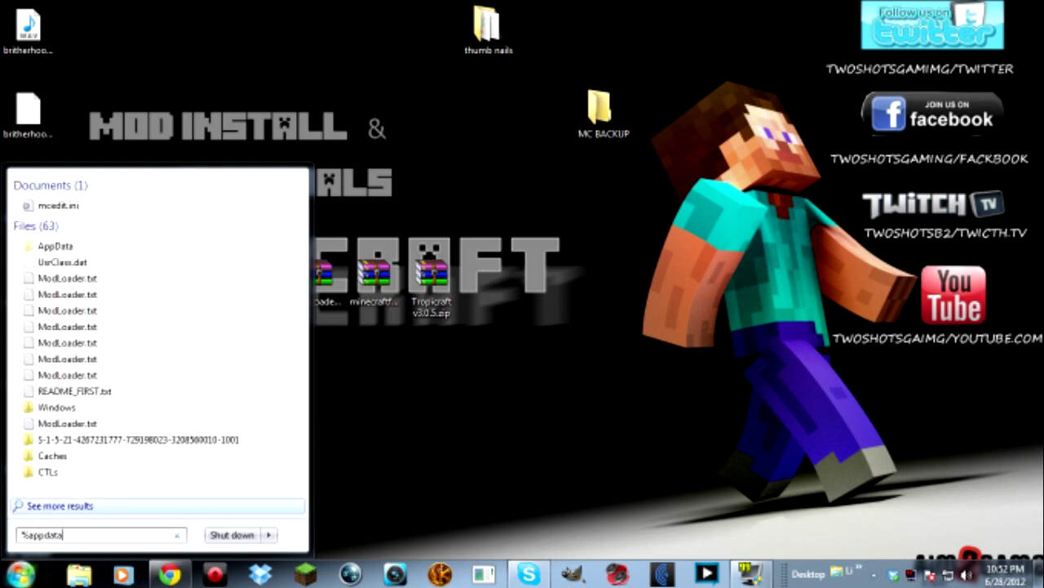
pyautogui.write('%')
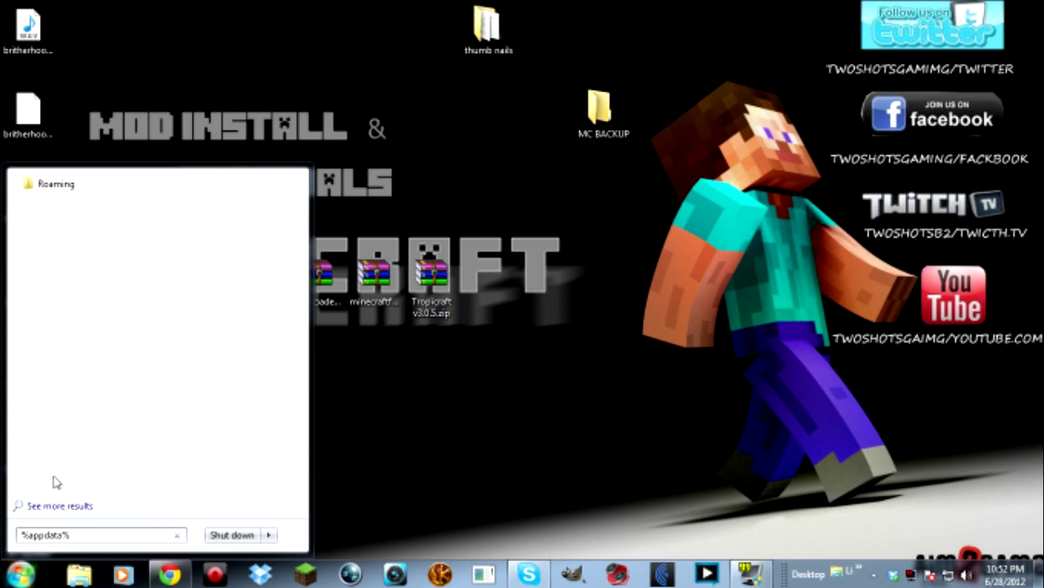
pyautogui.click(57, 187)
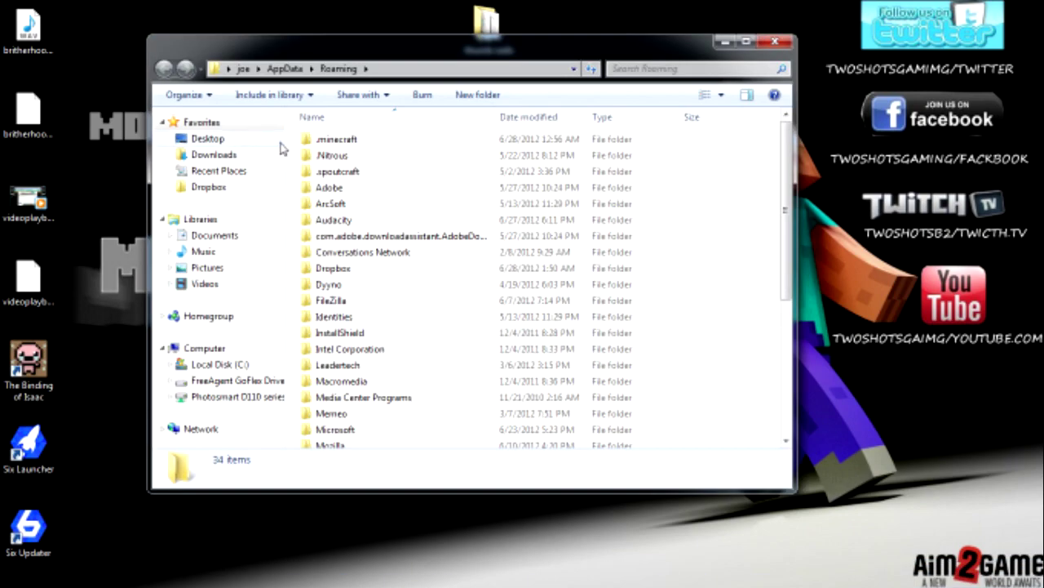
pyautogui.click(340, 143)
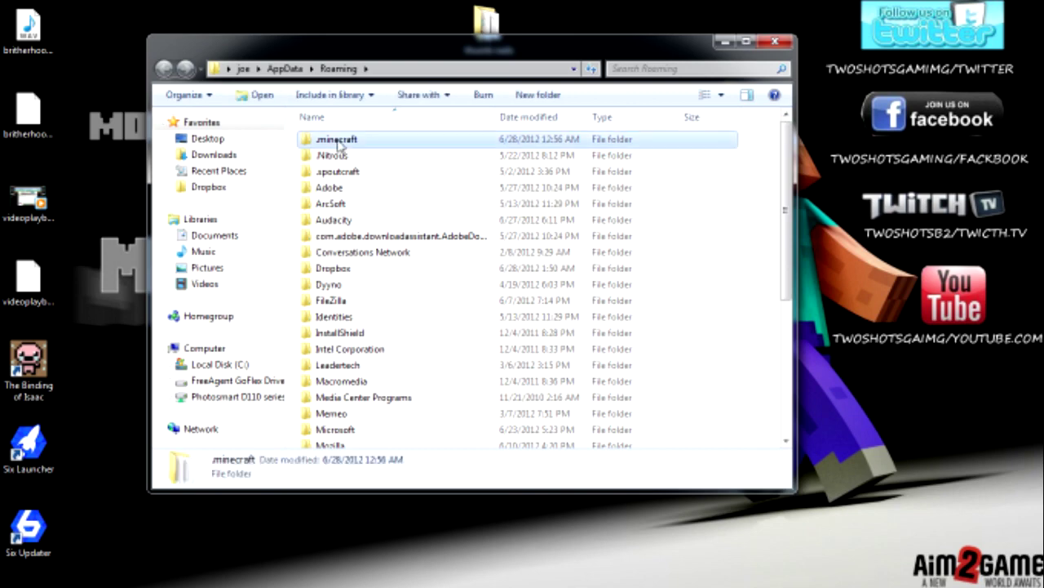
pyautogui.doubleClick(340, 142)
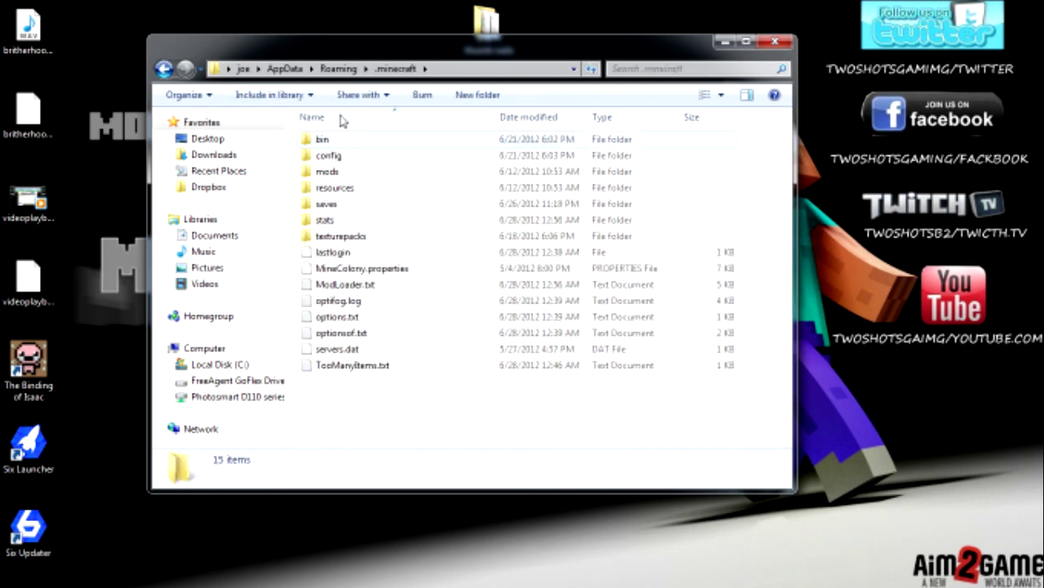
# Copy all the contents of the .minecraft folder into the MC BACKUP folder on the desktop and close the backup window.
pyautogui.moveTo(317, 438); pyautogui.dragTo(388, 110)
pyautogui.moveTo(501, 50); pyautogui.dragTo(406, 140)
pyautogui.rightClick(310, 324)
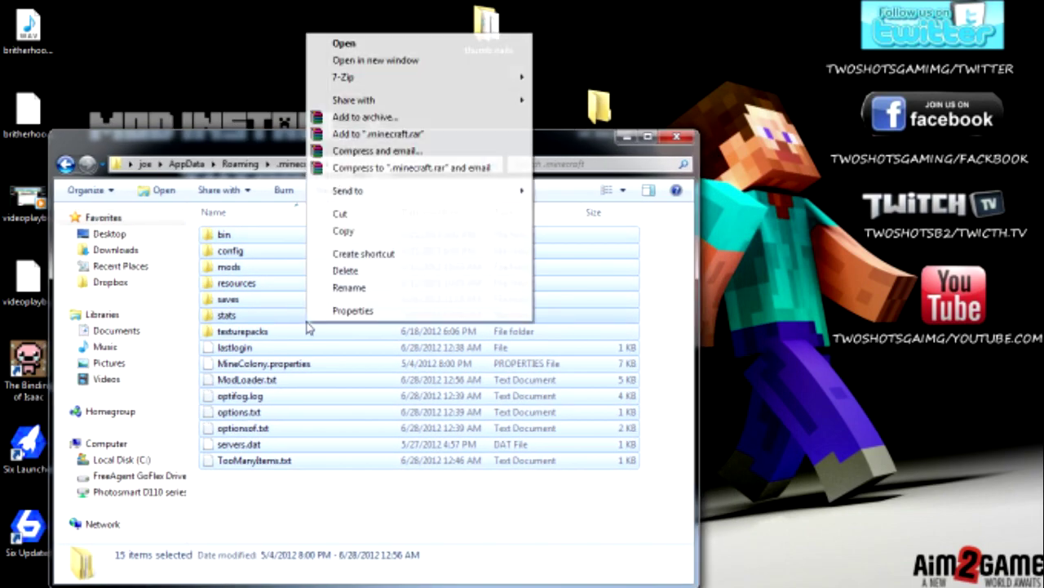
pyautogui.click(372, 233)
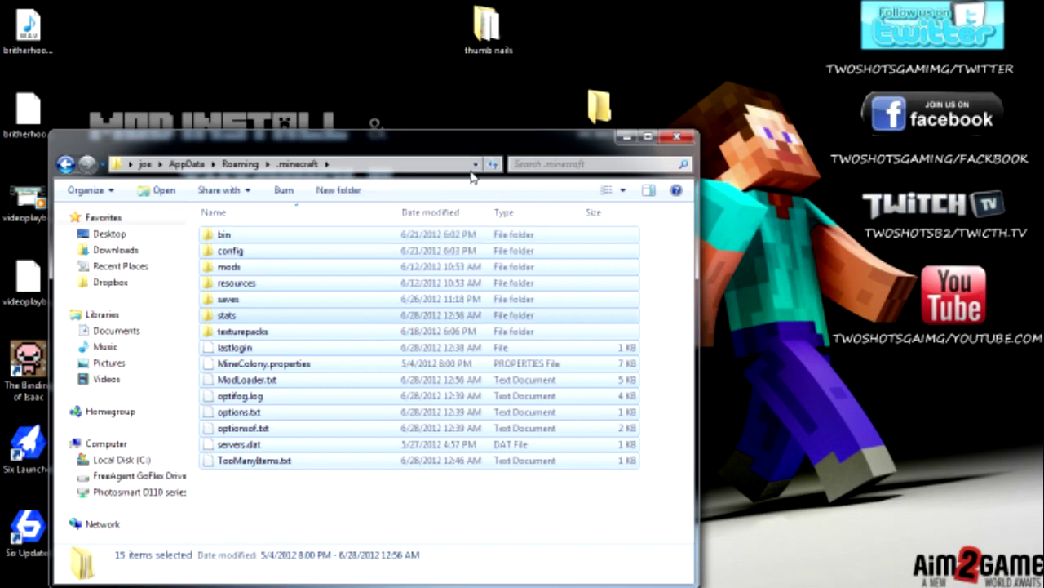
pyautogui.doubleClick(600, 108)
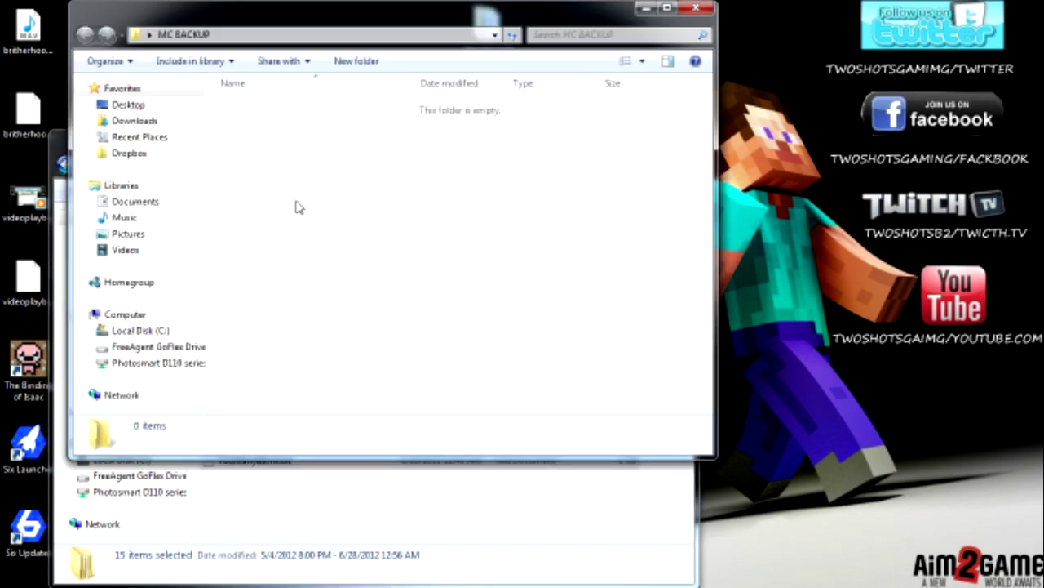
pyautogui.rightClick(292, 207)
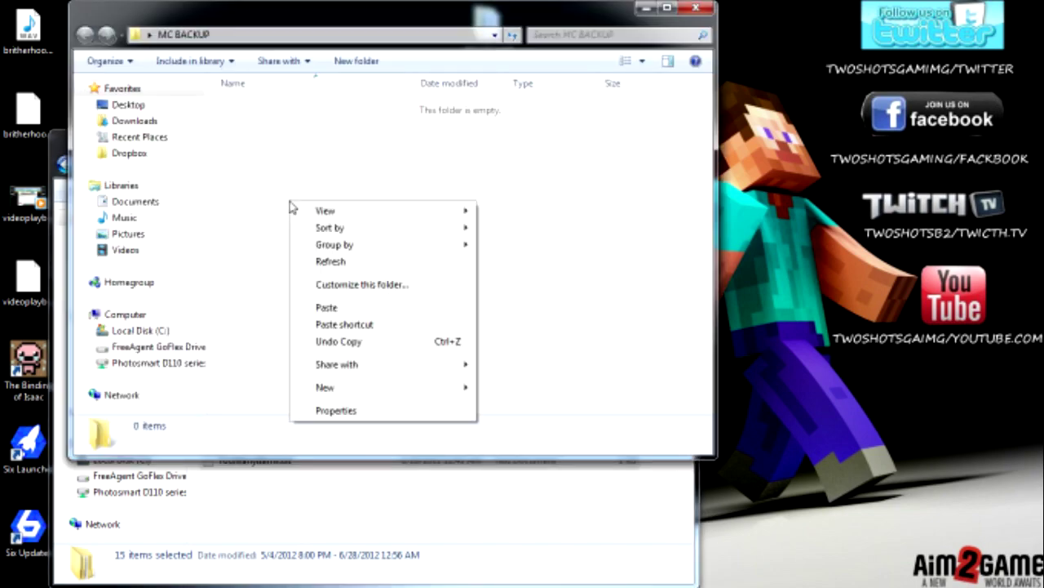
pyautogui.click(327, 308)
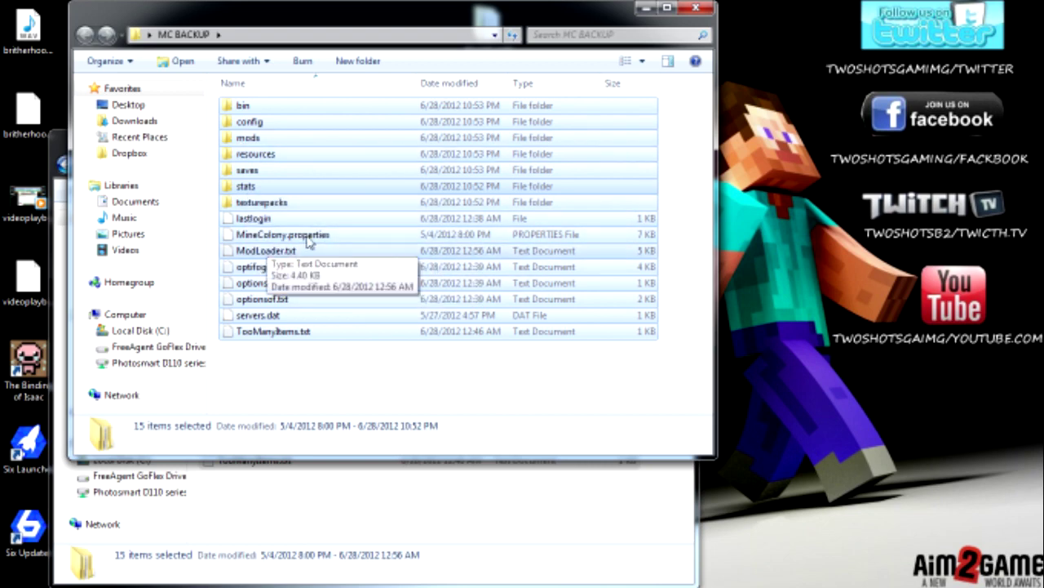
pyautogui.click(693, 10)
# Delete everything in the .minecraft folder, moving it to the Recycle Bin.
pyautogui.moveTo(416, 149); pyautogui.dragTo(449, 23)
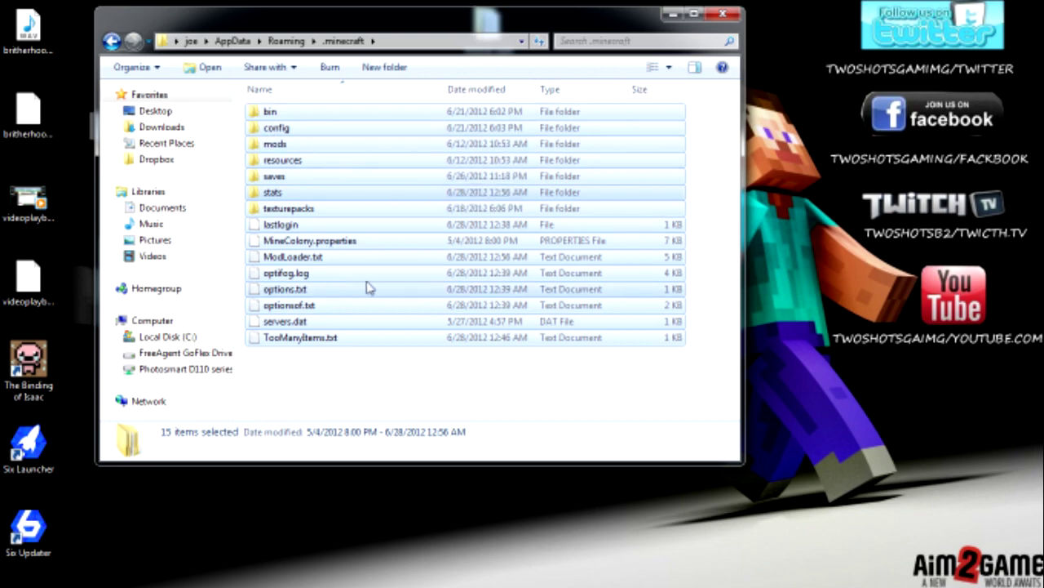
pyautogui.click(287, 366)
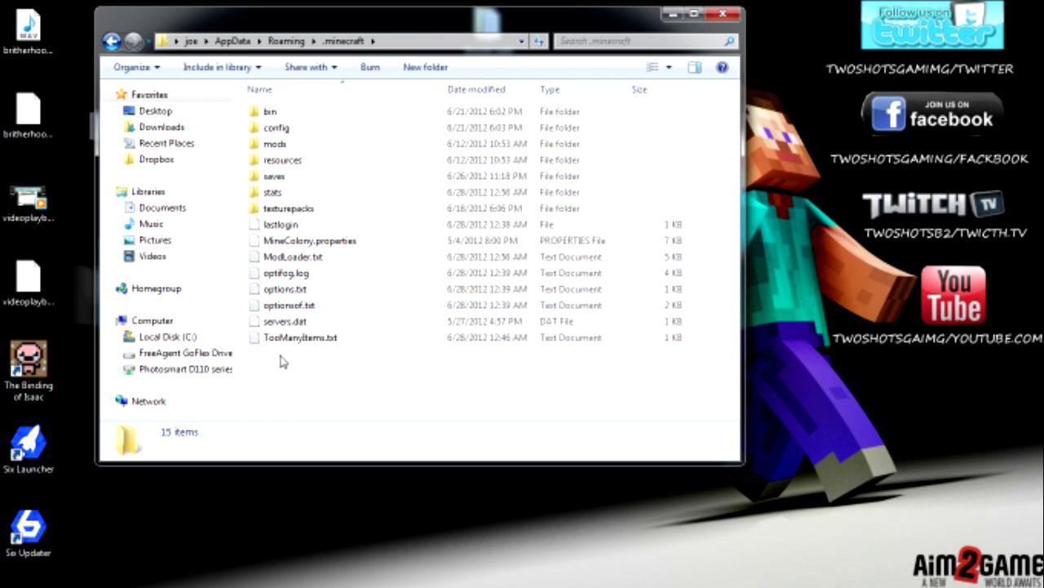
pyautogui.moveTo(273, 363); pyautogui.dragTo(350, 98)
pyautogui.rightClick(347, 125)
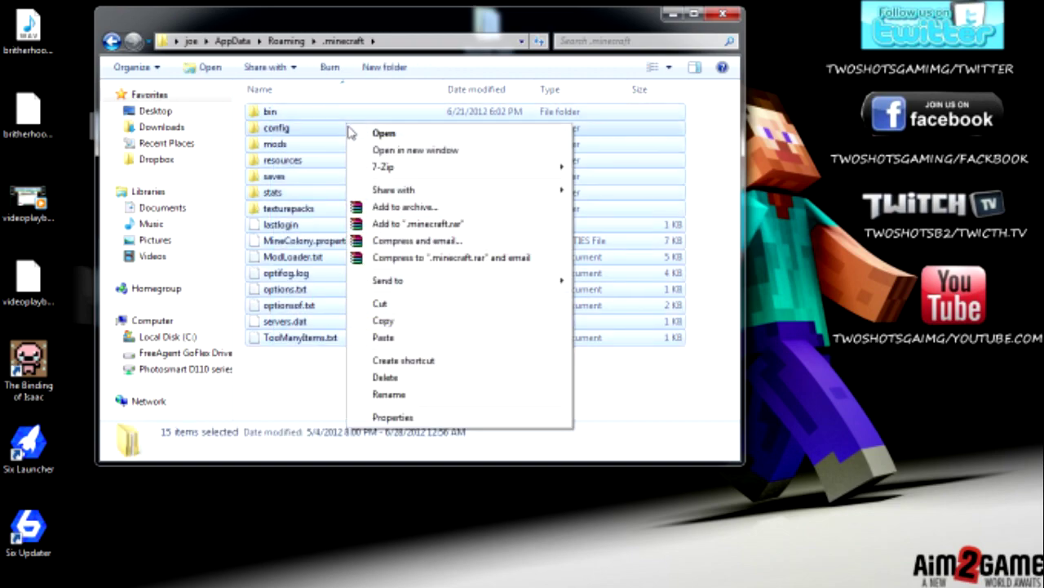
pyautogui.click(384, 377)
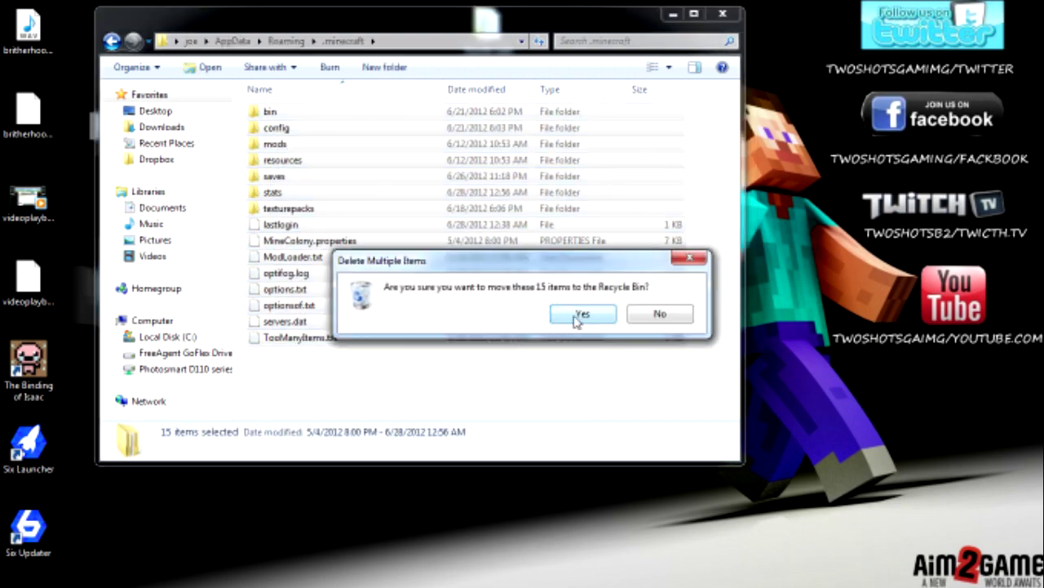
pyautogui.click(577, 311)
# Reopen the MC BACKUP folder from the desktop and arrange its window beside the .minecraft window.
pyautogui.moveTo(601, 12); pyautogui.dragTo(510, 153)
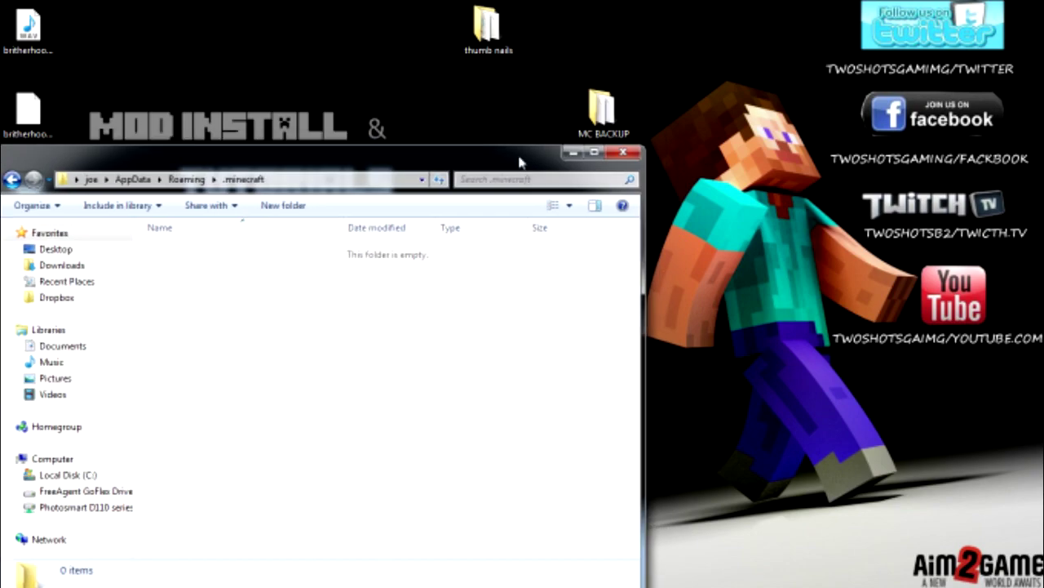
pyautogui.doubleClick(603, 114)
pyautogui.moveTo(473, 15); pyautogui.dragTo(879, 70)
pyautogui.click(372, 155)
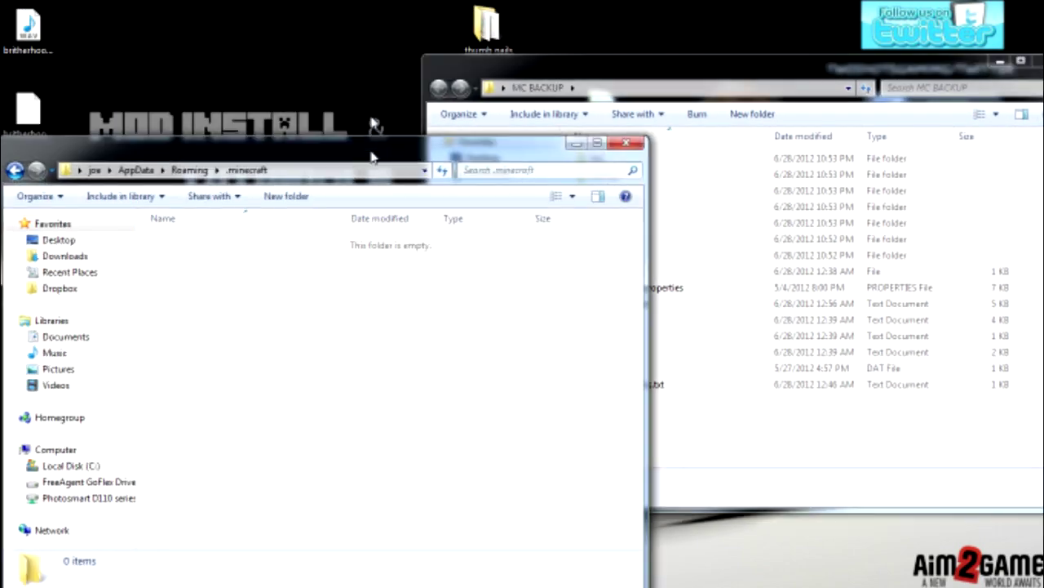
pyautogui.moveTo(371, 155); pyautogui.dragTo(373, 23)
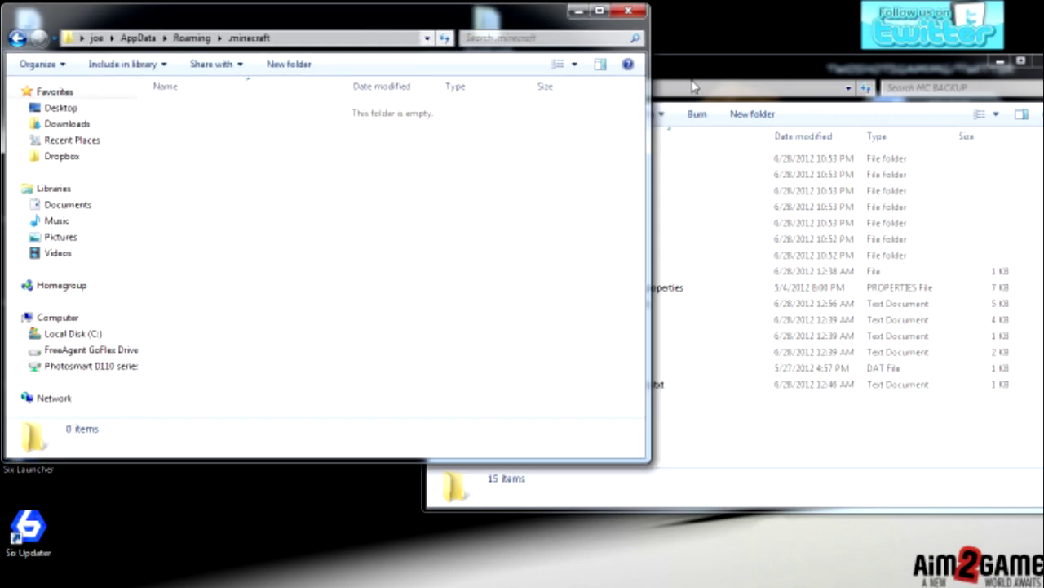
pyautogui.click(721, 78)
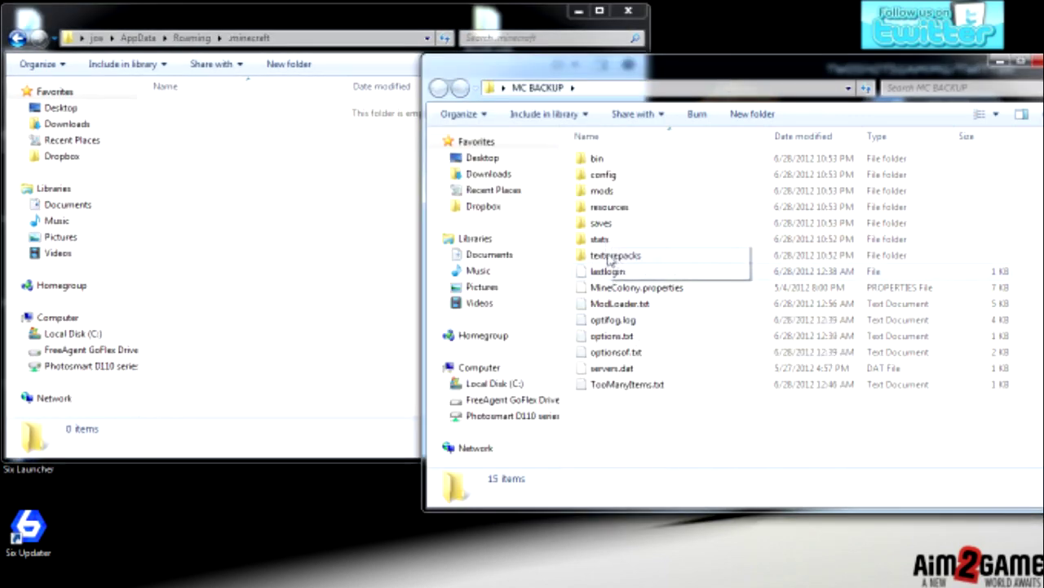
# Check the worlds inside the backup's saves folder and copy the saves folder from MC BACKUP into .minecraft.
pyautogui.doubleClick(600, 224)
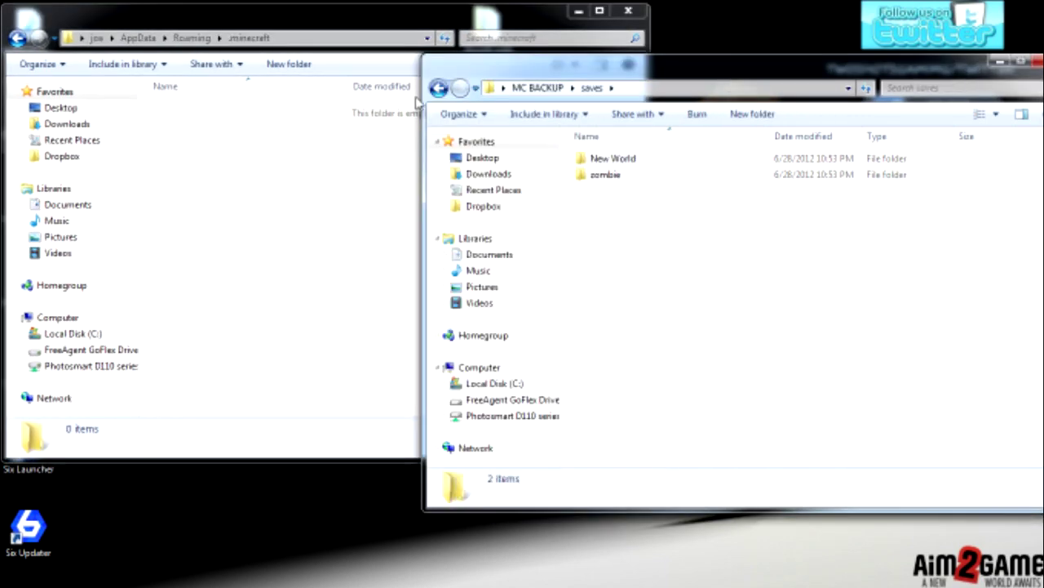
pyautogui.click(438, 89)
pyautogui.rightClick(608, 228)
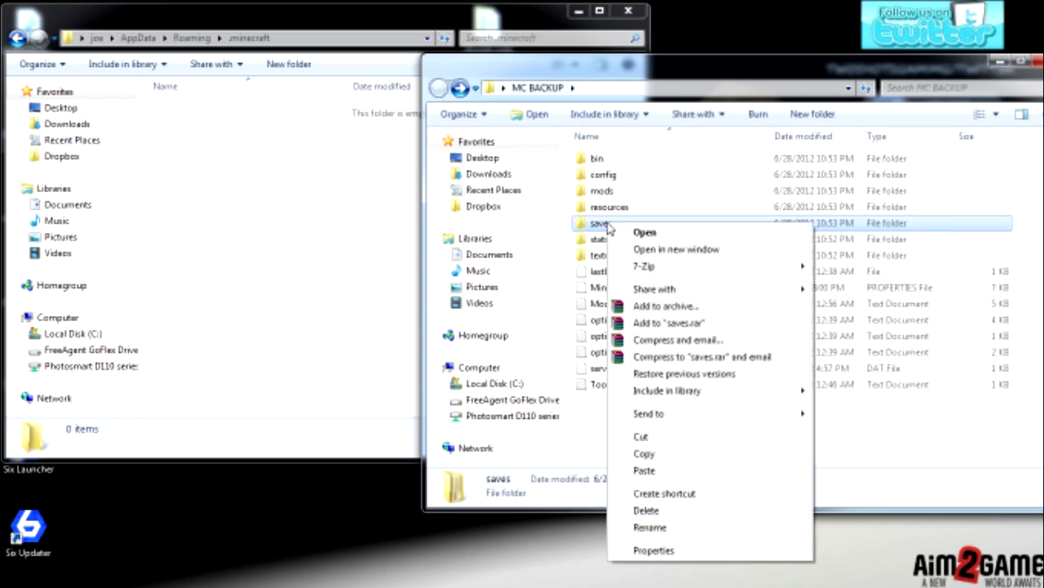
pyautogui.click(679, 454)
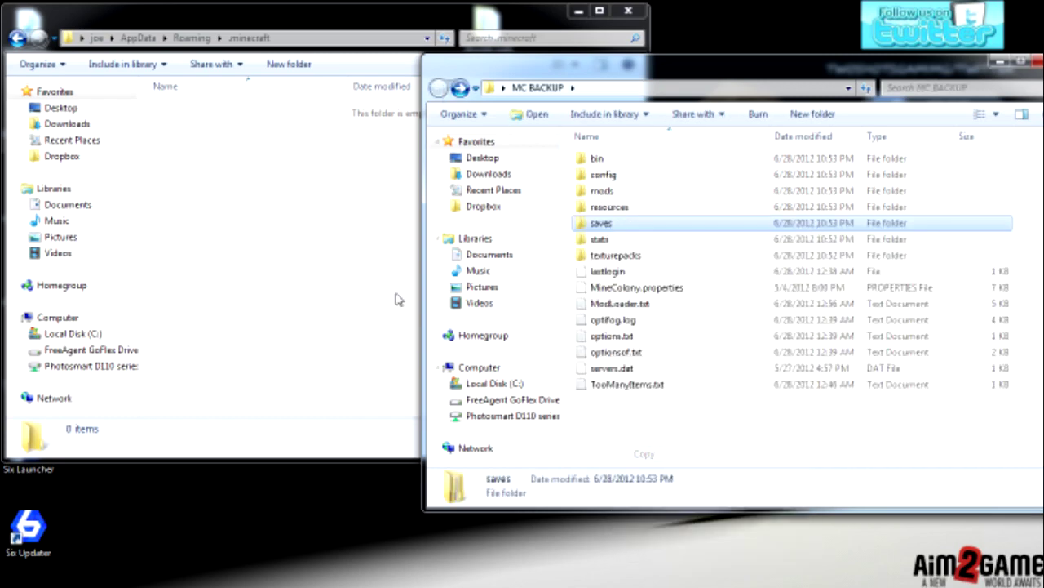
pyautogui.click(274, 251)
pyautogui.rightClick(274, 250)
pyautogui.click(325, 349)
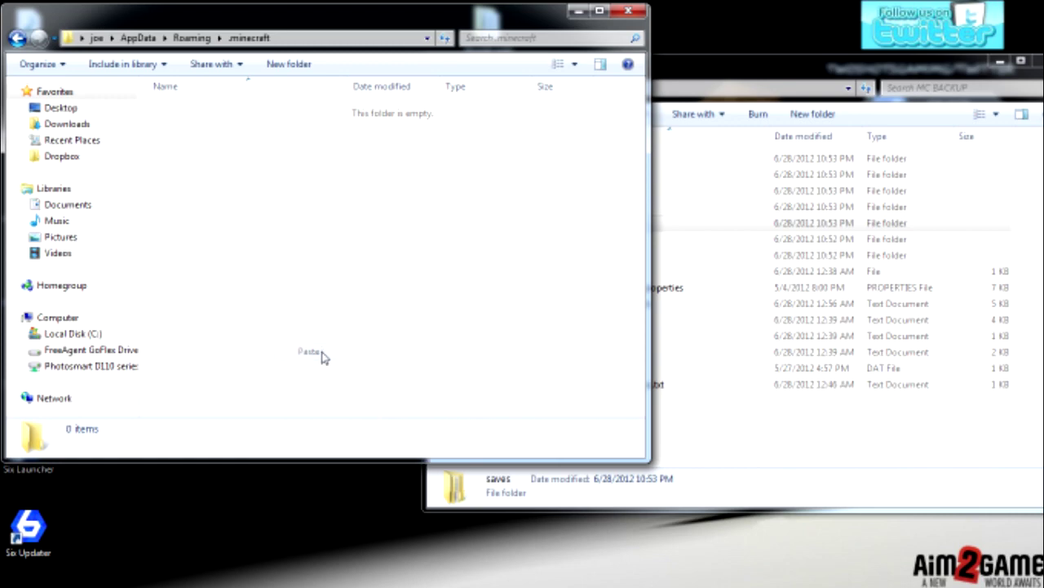
# Copy the lastlogin file from MC BACKUP into the .minecraft folder.
pyautogui.click(714, 340)
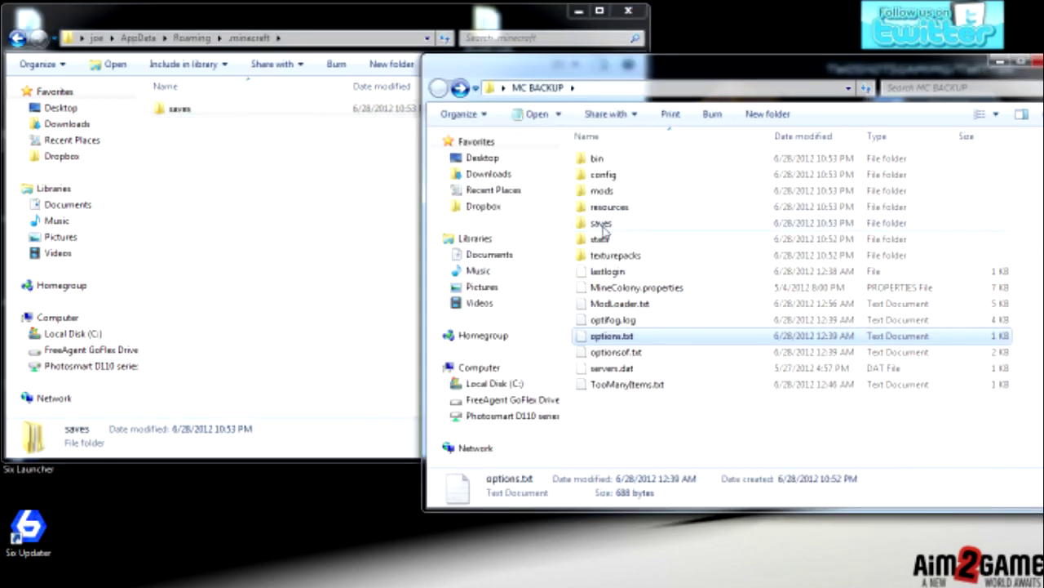
pyautogui.click(614, 276)
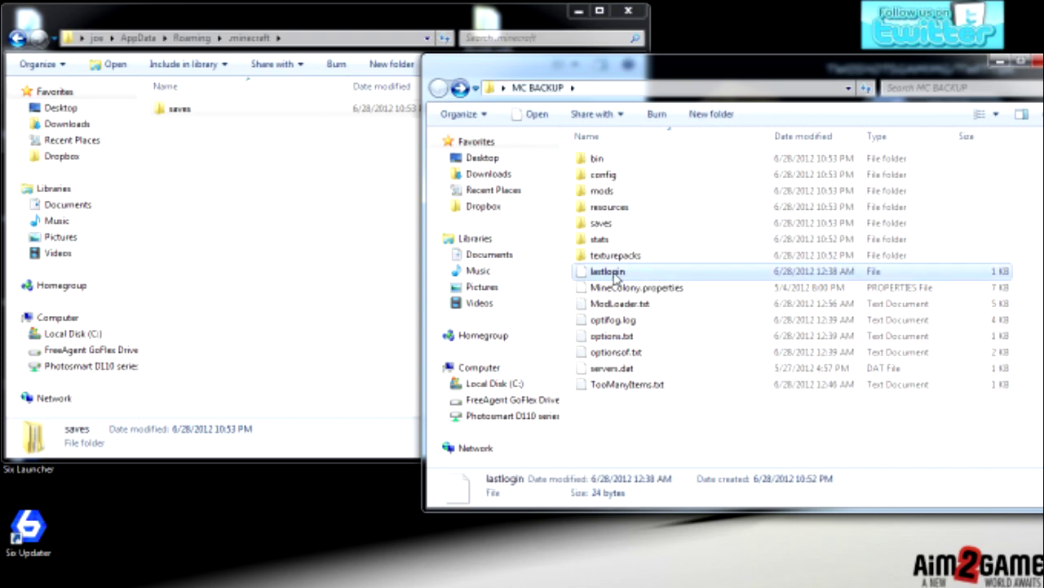
pyautogui.rightClick(613, 274)
pyautogui.click(670, 487)
pyautogui.click(277, 243)
pyautogui.rightClick(261, 243)
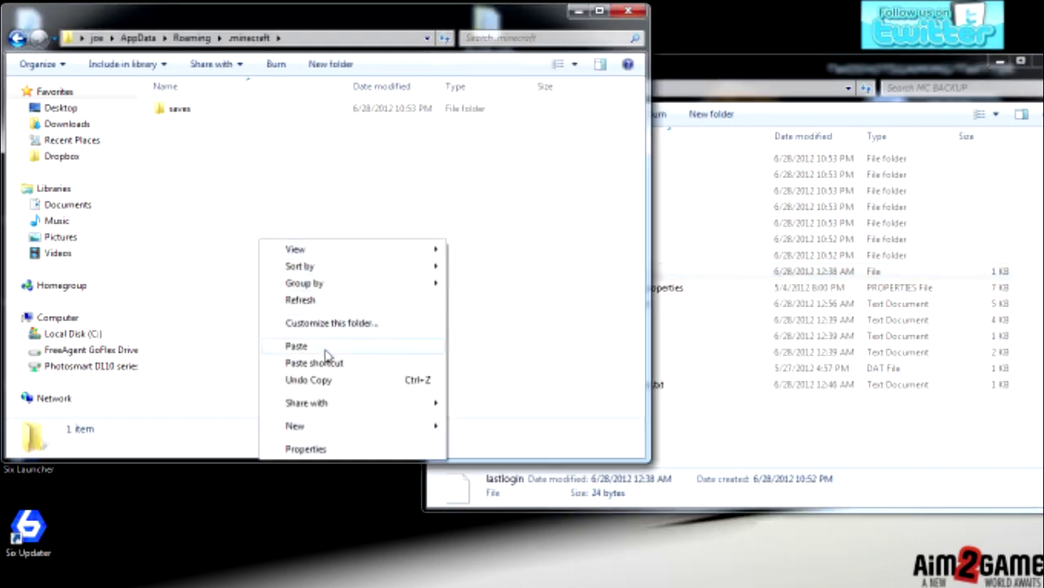
pyautogui.click(326, 352)
pyautogui.click(725, 309)
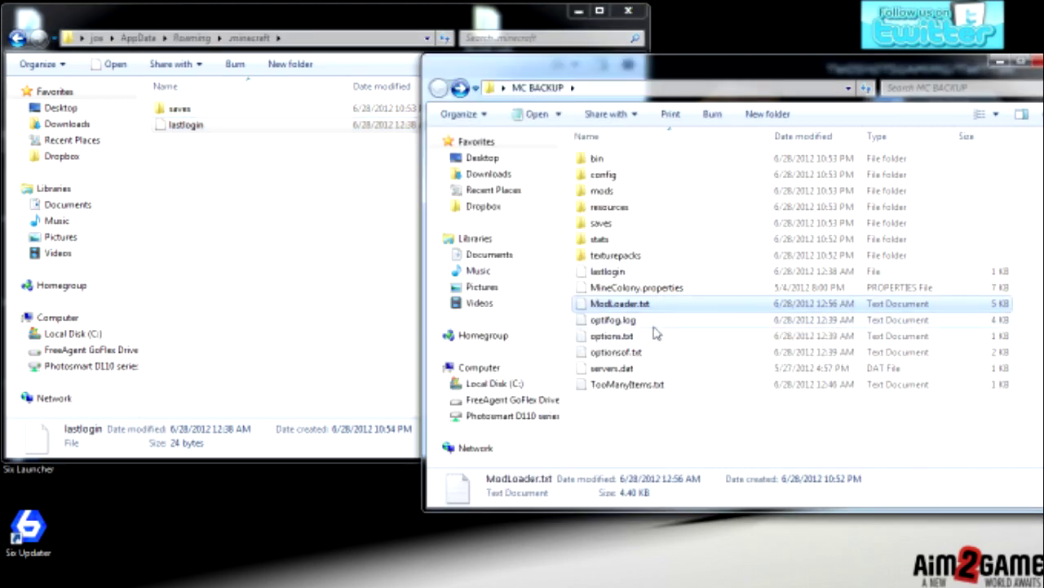
# Copy the servers.dat file from MC BACKUP into the .minecraft folder and close the MC BACKUP window.
pyautogui.click(618, 368)
pyautogui.rightClick(620, 371)
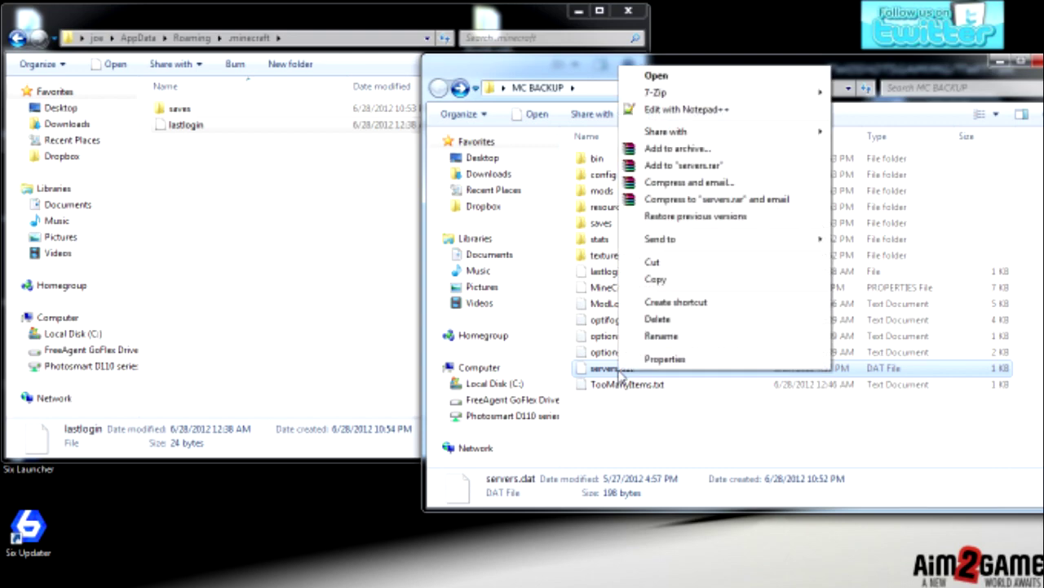
pyautogui.click(655, 279)
pyautogui.click(288, 243)
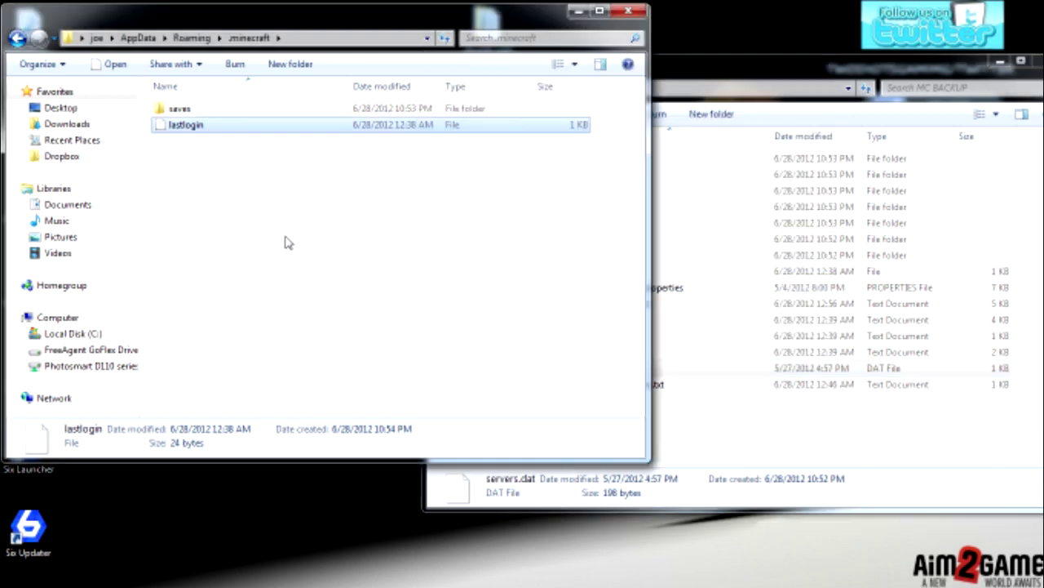
pyautogui.rightClick(288, 242)
pyautogui.click(363, 345)
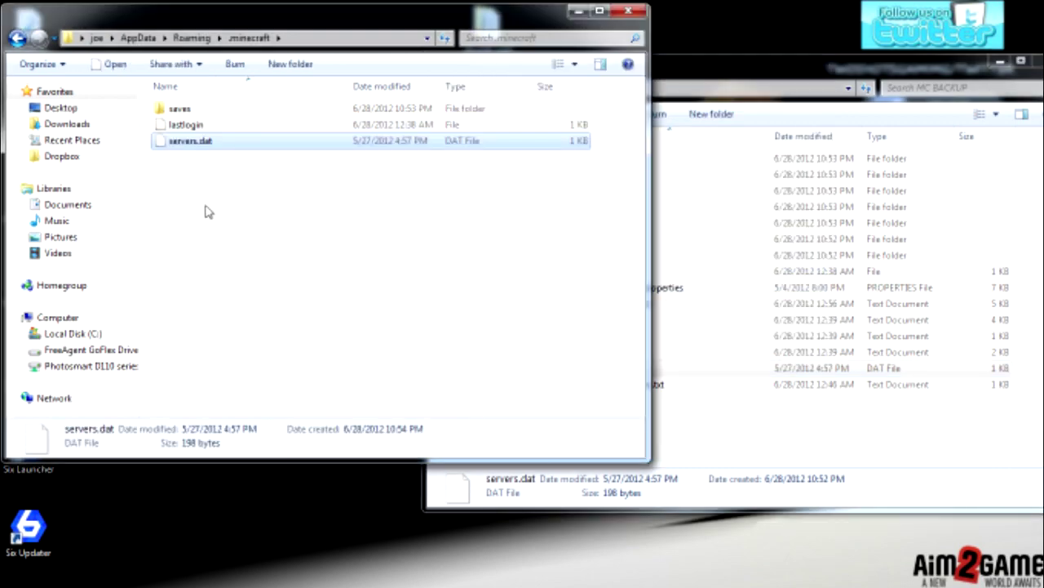
pyautogui.click(242, 218)
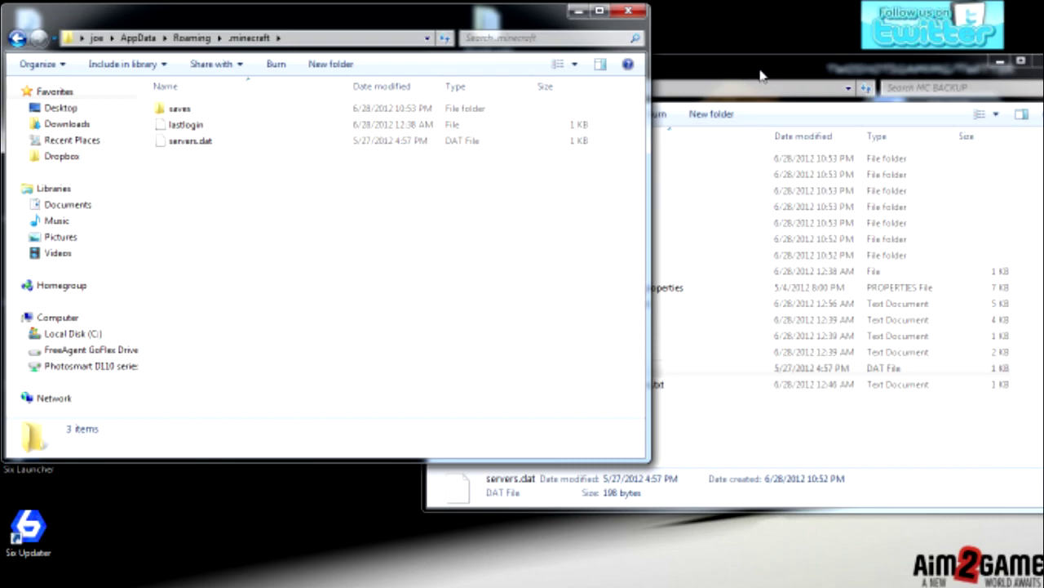
pyautogui.moveTo(777, 68); pyautogui.dragTo(698, 127)
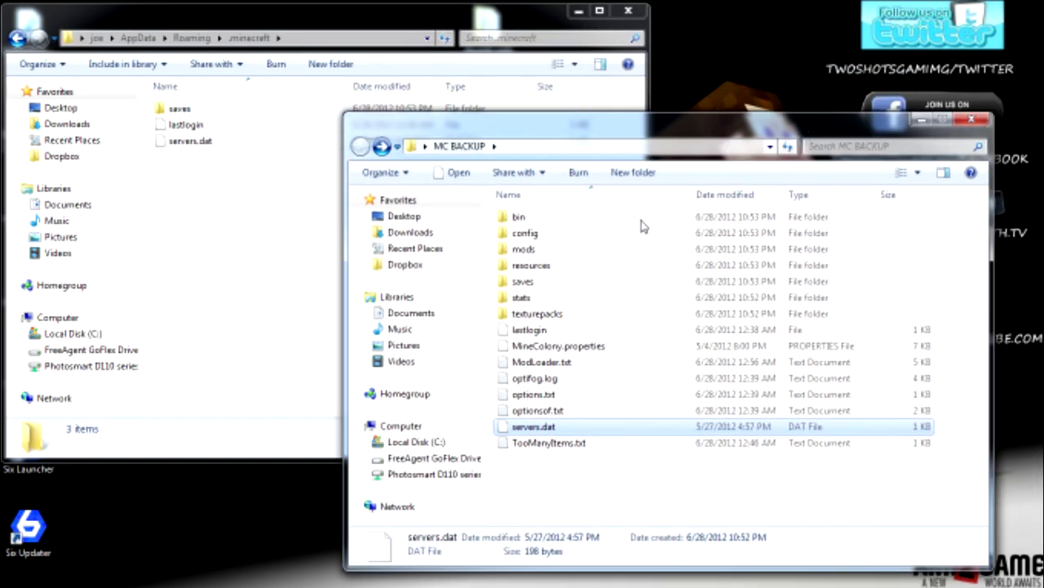
pyautogui.click(972, 119)
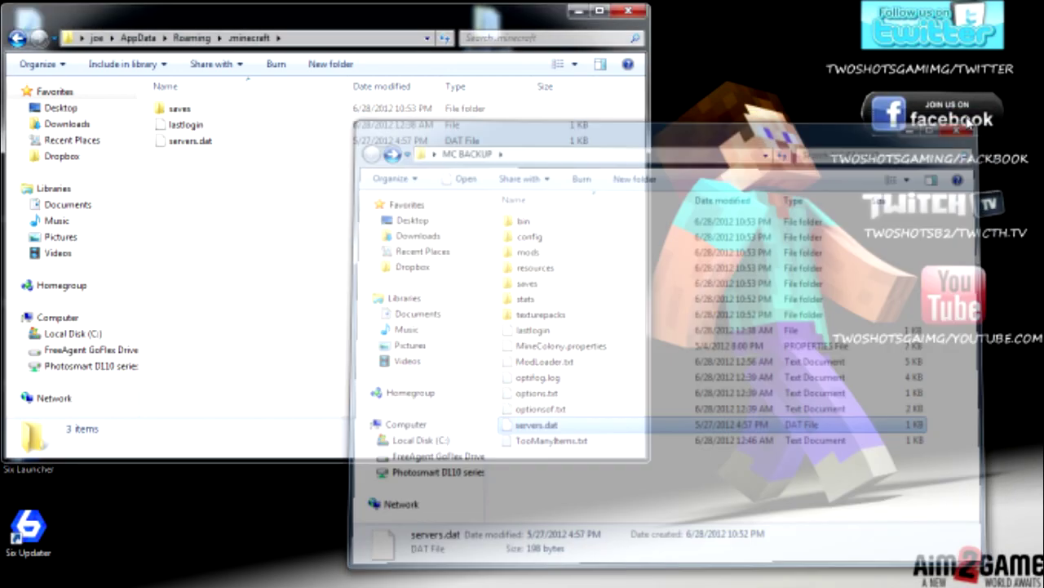
# Launch Minecraft and log in with the saved credentials to download fresh game files, and quit the game from its title screen.
pyautogui.moveTo(245, 584)
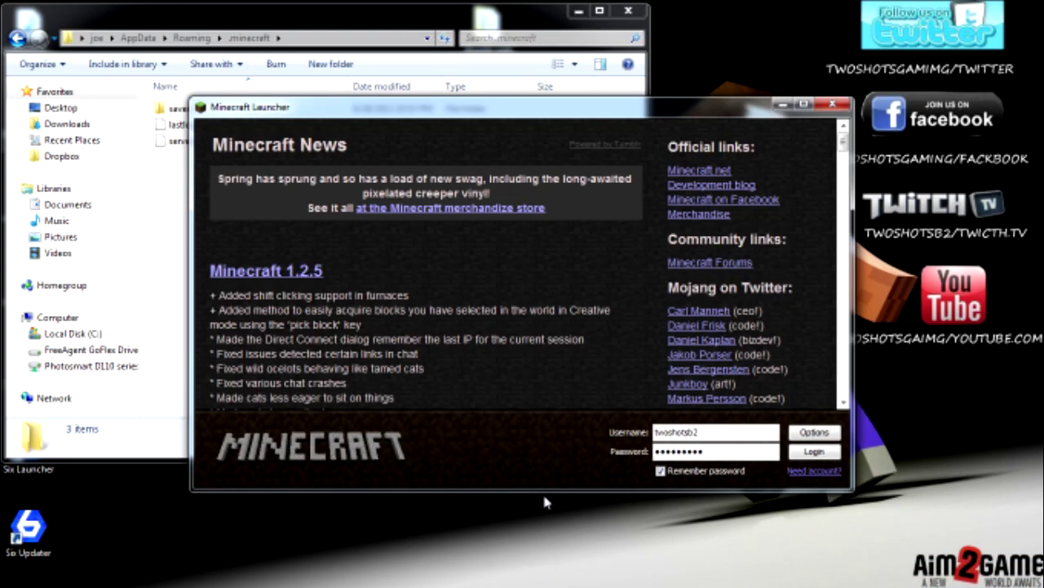
pyautogui.click(810, 454)
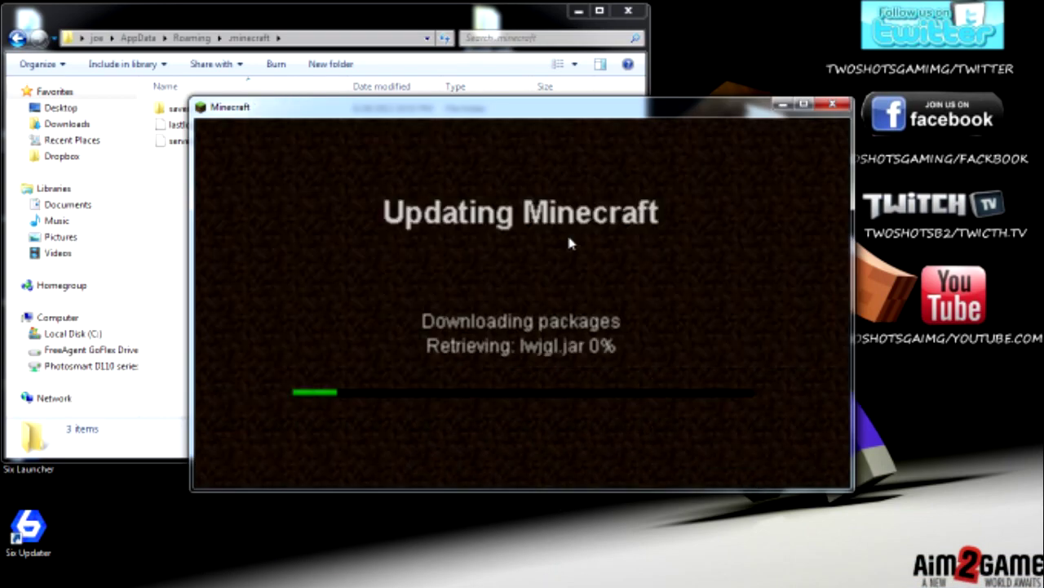
pyautogui.moveTo(477, 119); pyautogui.dragTo(610, 136)
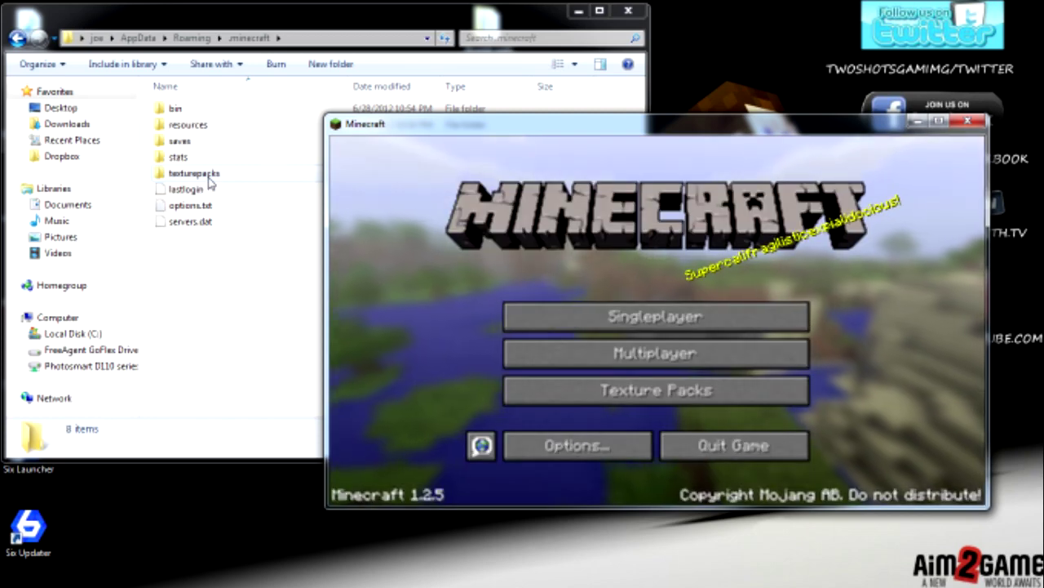
pyautogui.click(722, 456)
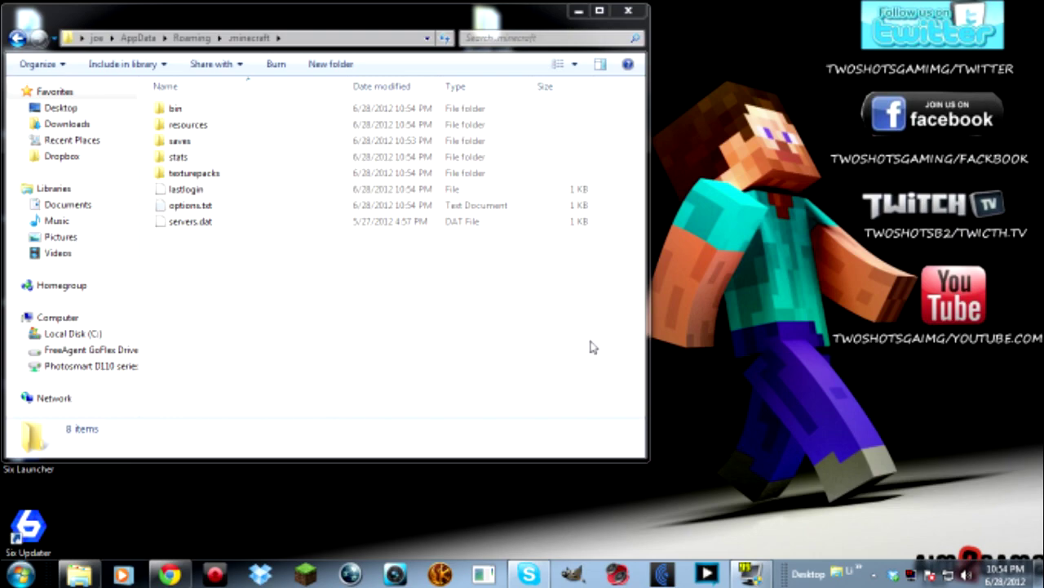
# Open minecraft.jar from the .minecraft bin folder as a 7-Zip archive.
pyautogui.moveTo(330, 34); pyautogui.dragTo(782, 27)
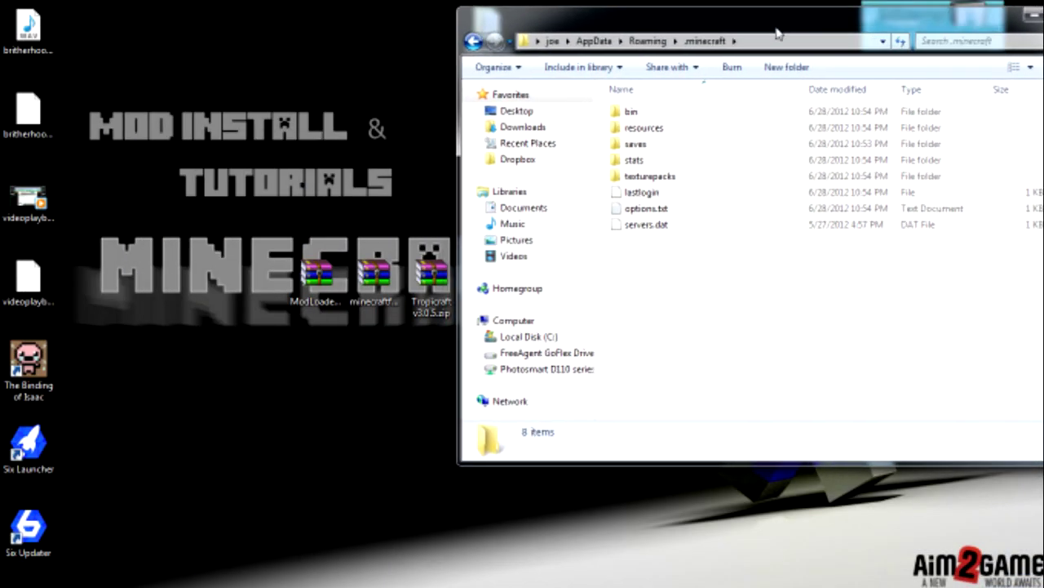
pyautogui.doubleClick(633, 113)
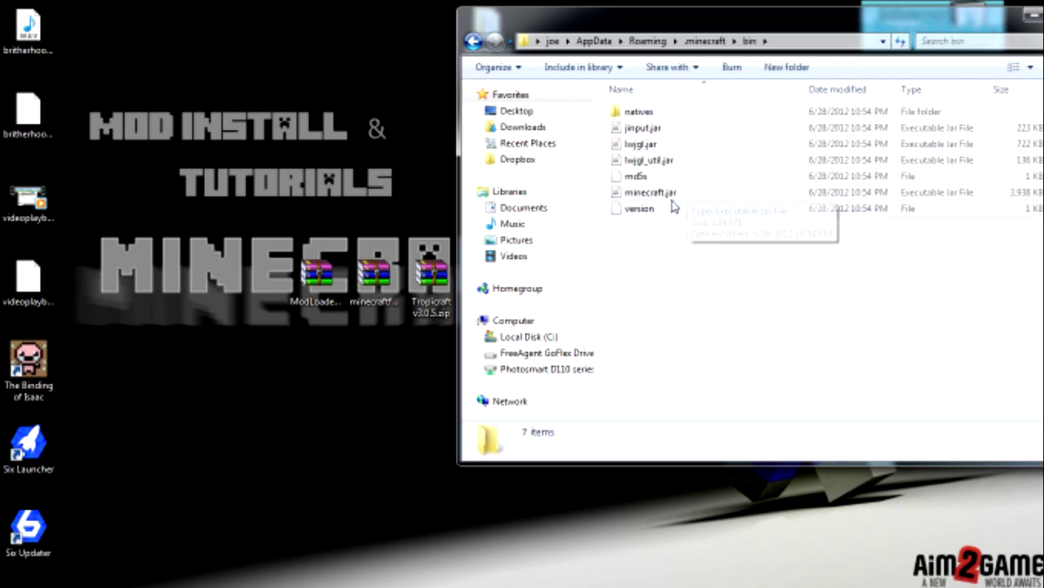
pyautogui.click(657, 197)
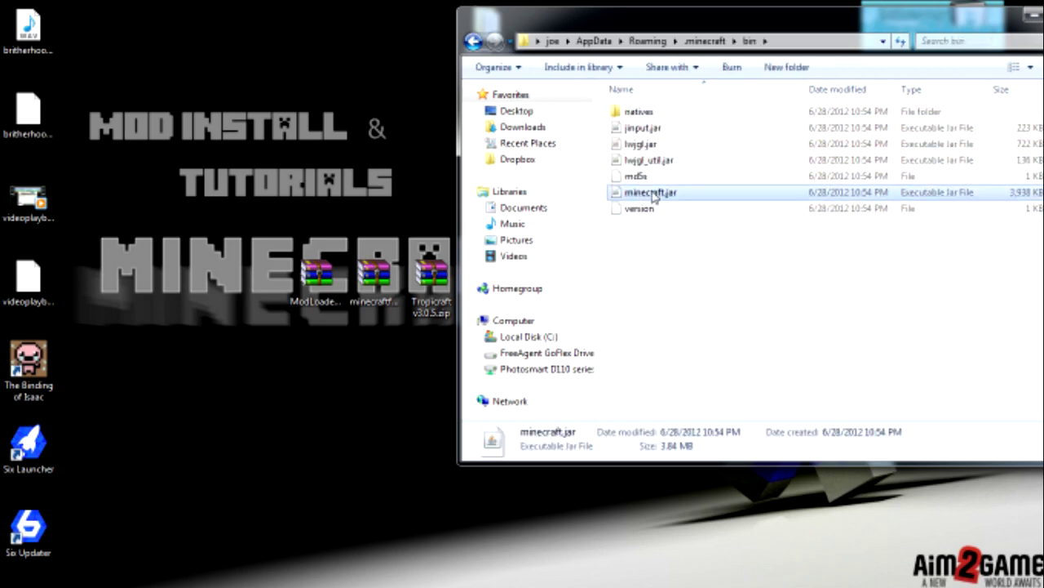
pyautogui.rightClick(663, 198)
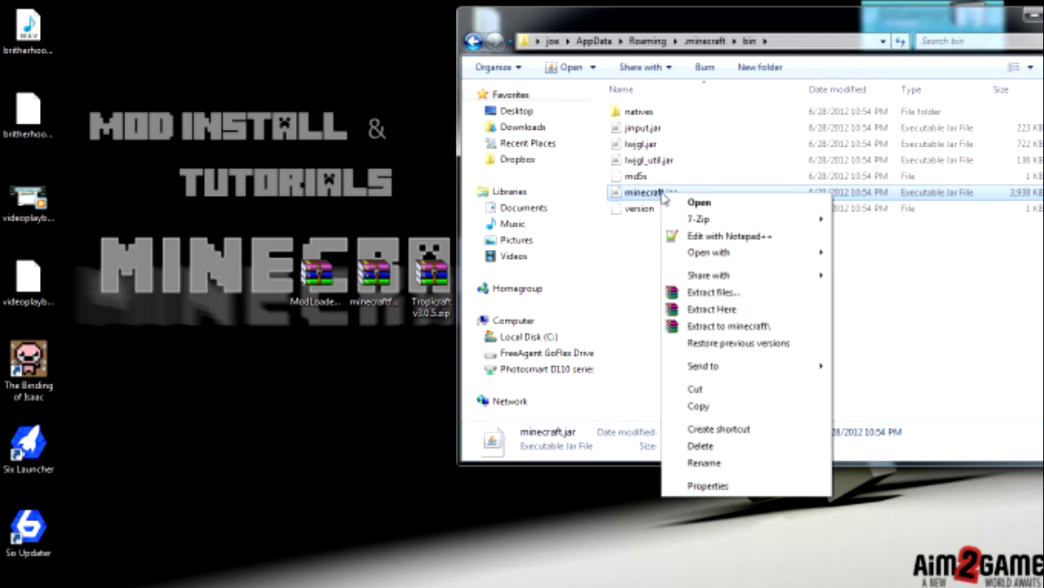
pyautogui.moveTo(728, 219)
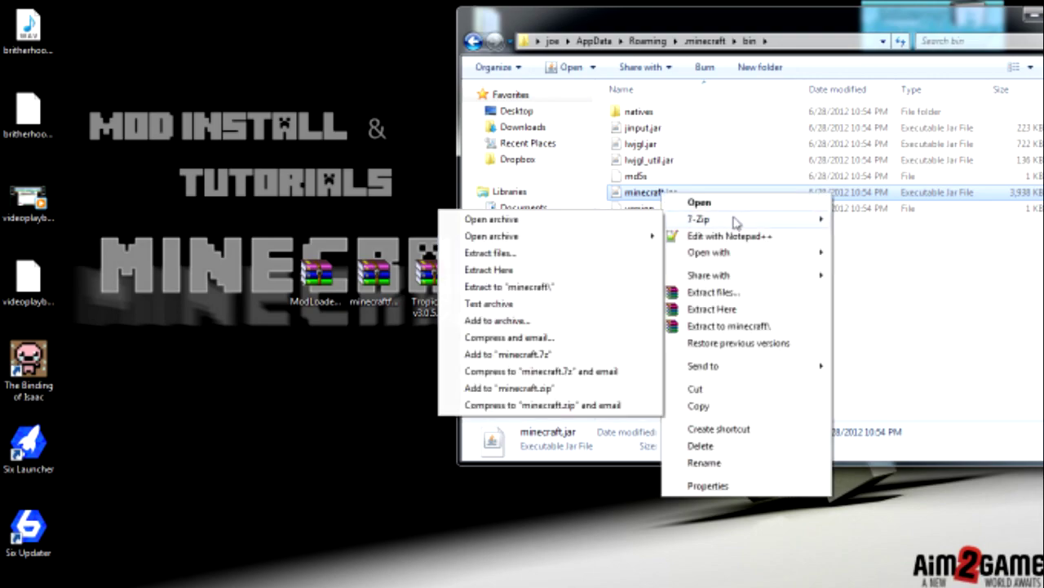
pyautogui.click(645, 218)
pyautogui.moveTo(504, 91); pyautogui.dragTo(610, 27)
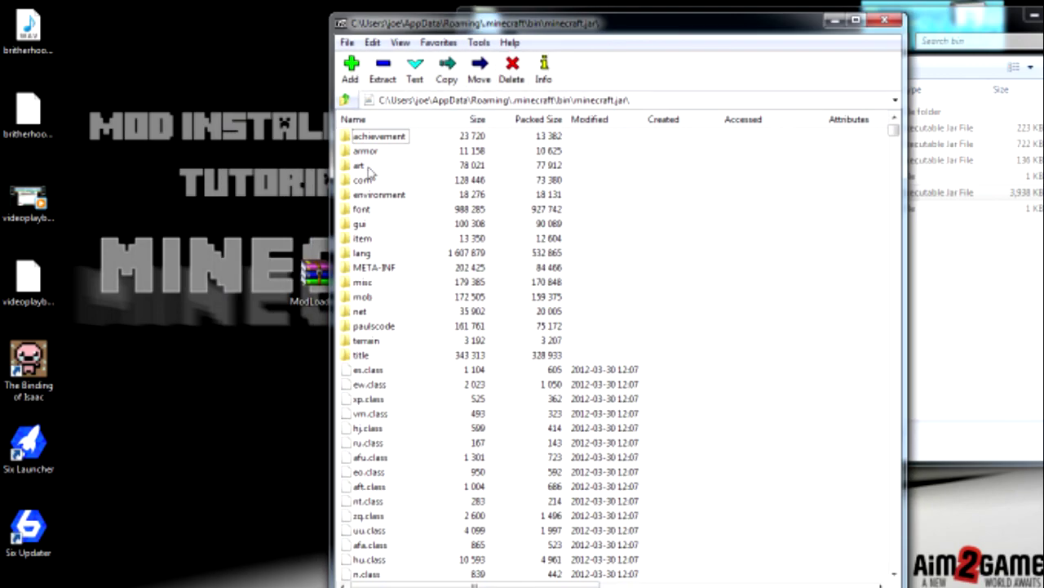
# Delete the META-INF folder from the minecraft.jar archive.
pyautogui.click(364, 271)
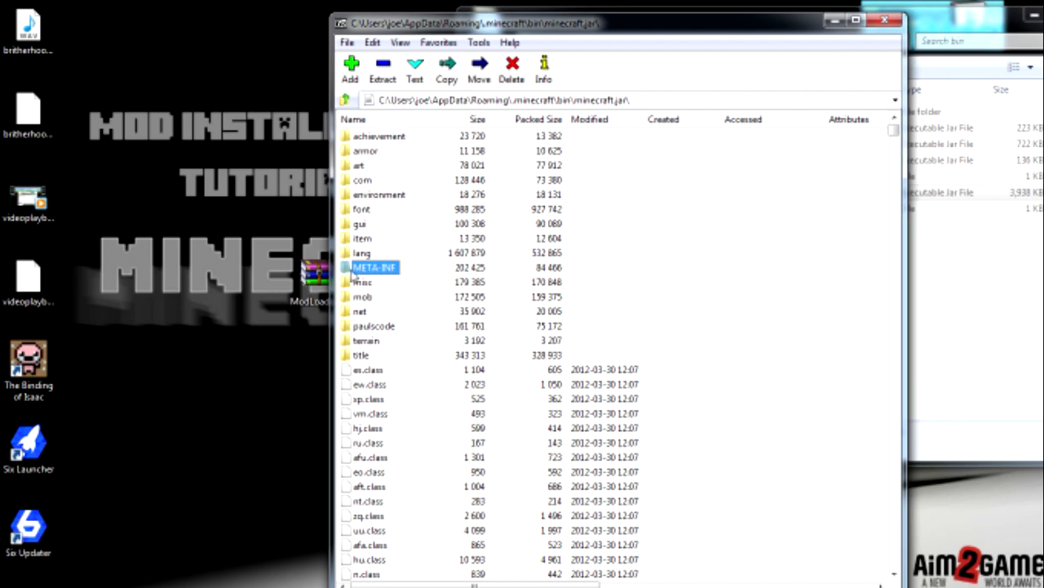
pyautogui.rightClick(377, 275)
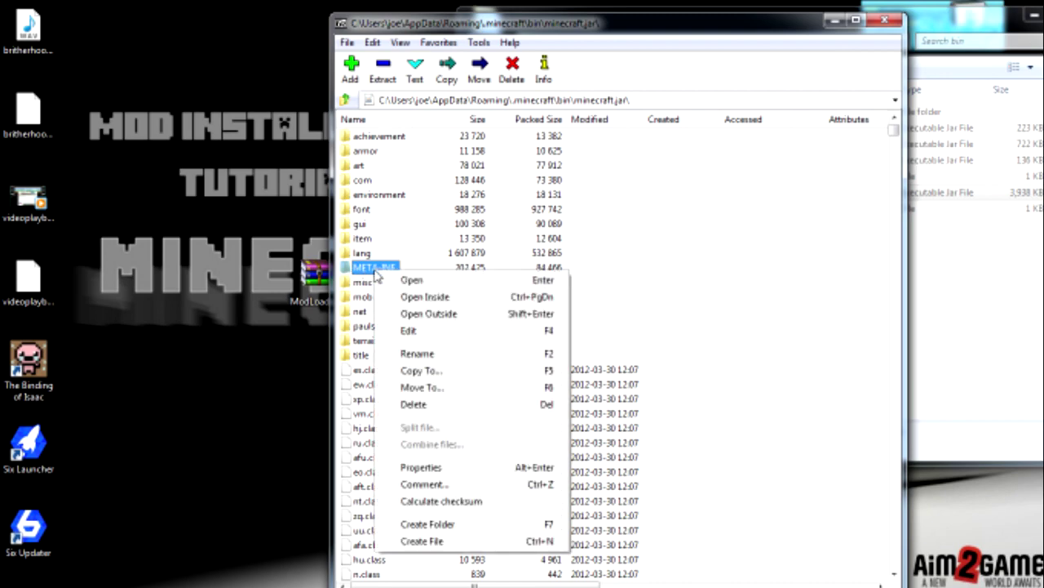
pyautogui.click(417, 404)
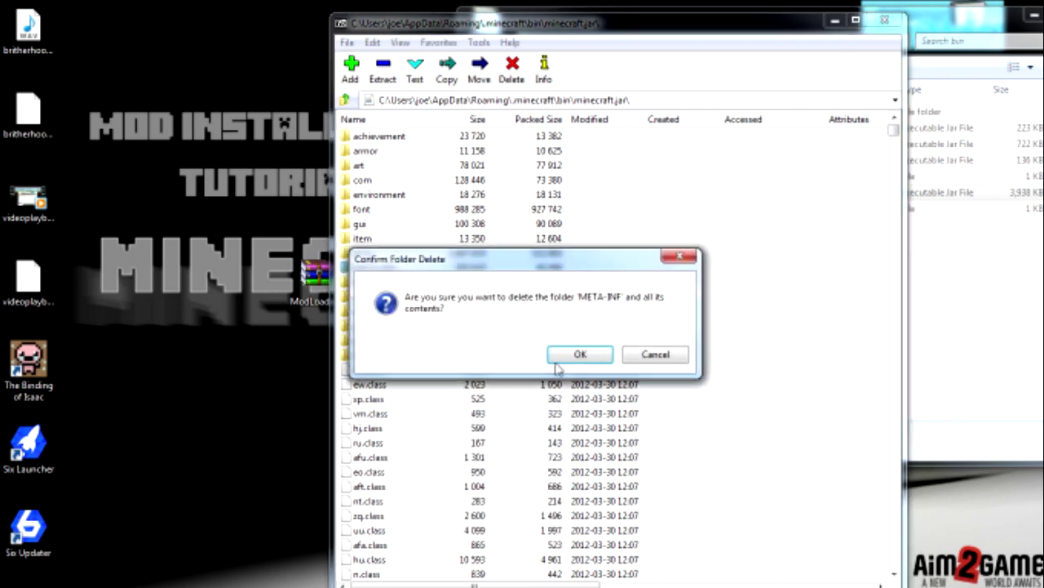
pyautogui.click(578, 354)
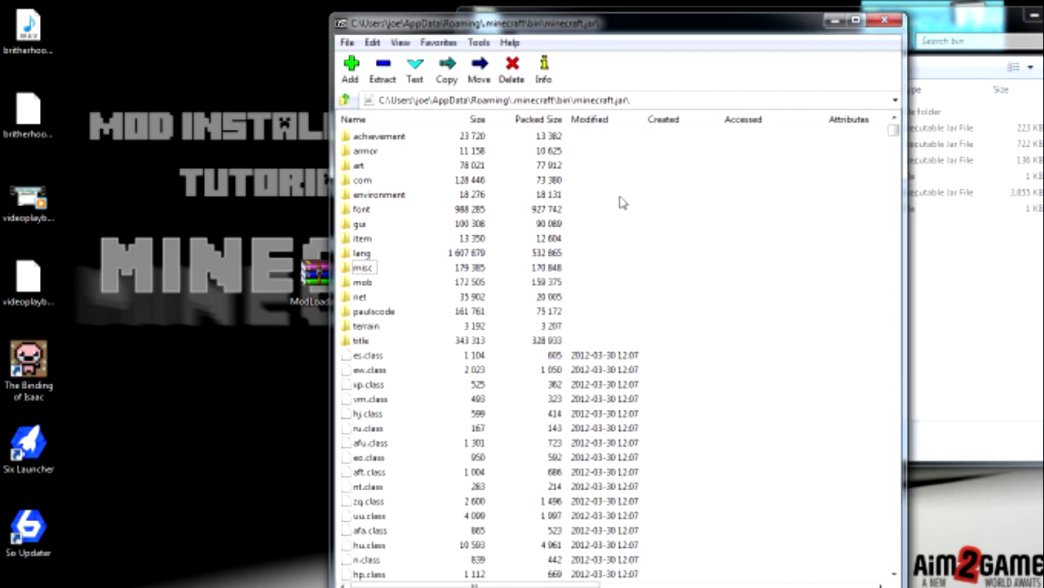
# Open ModLoader.zip from the desktop as a 7-Zip archive and arrange its window beside the minecraft.jar window.
pyautogui.moveTo(534, 31); pyautogui.dragTo(661, 24)
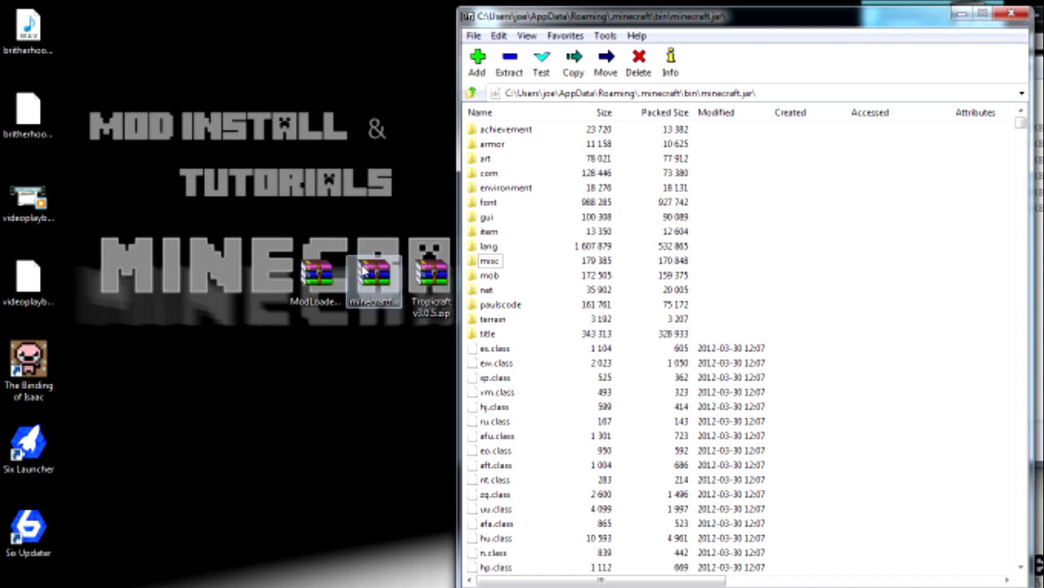
pyautogui.moveTo(317, 273); pyautogui.dragTo(146, 221)
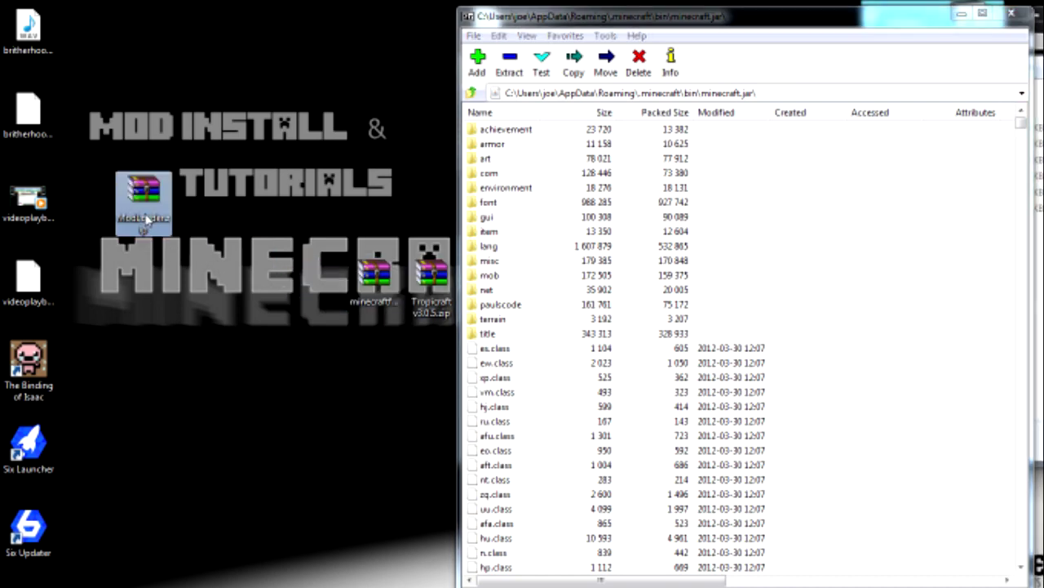
pyautogui.rightClick(149, 194)
pyautogui.moveTo(197, 274)
pyautogui.click(359, 269)
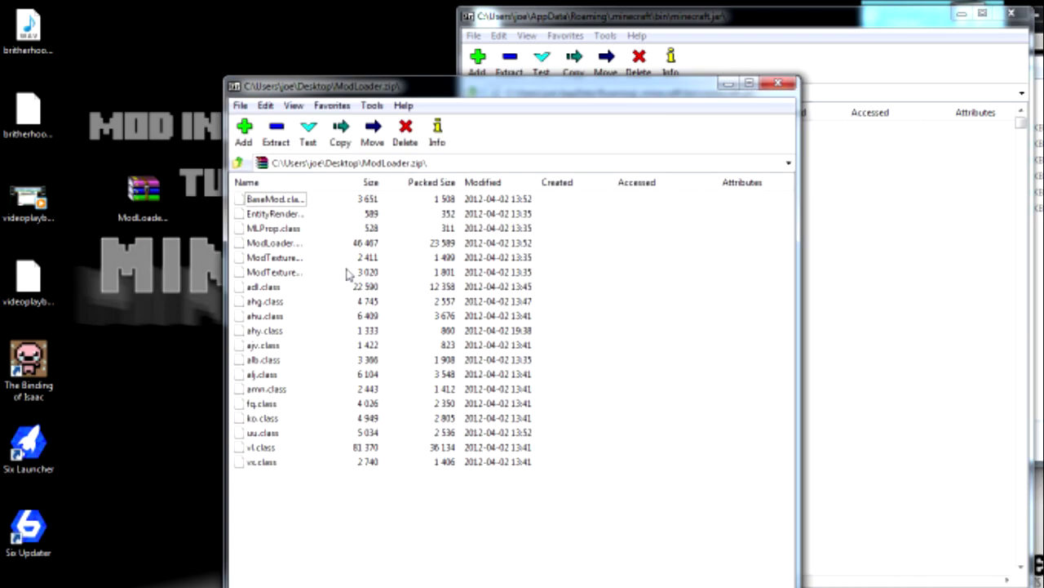
pyautogui.moveTo(431, 89); pyautogui.dragTo(2, 49)
pyautogui.moveTo(677, 15); pyautogui.dragTo(648, 21)
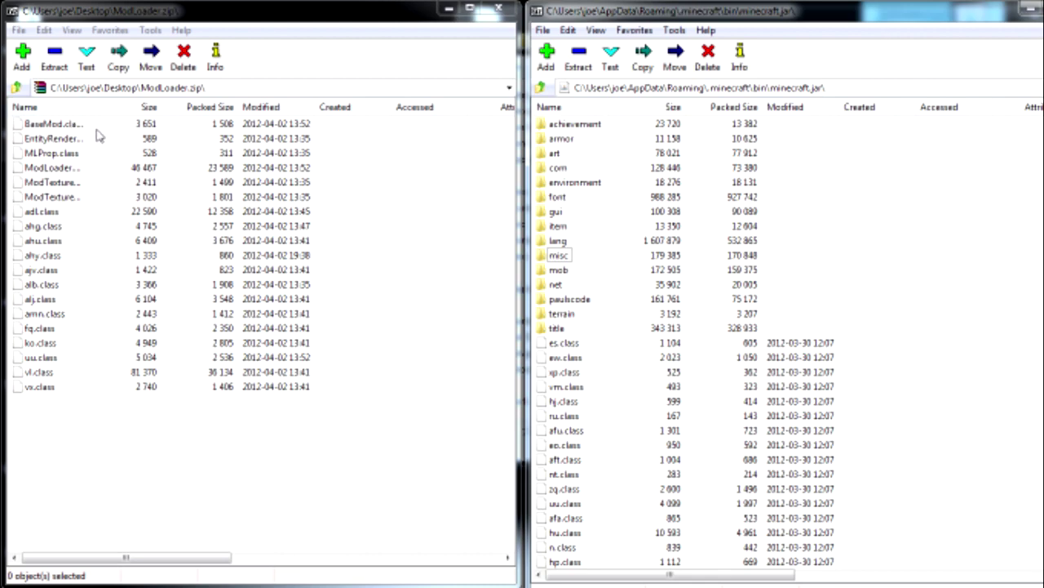
# Copy all files from ModLoader.zip into minecraft.jar, close the ModLoader archive and set its desktop icon aside.
pyautogui.moveTo(25, 414); pyautogui.dragTo(65, 124)
pyautogui.moveTo(38, 207); pyautogui.dragTo(712, 455)
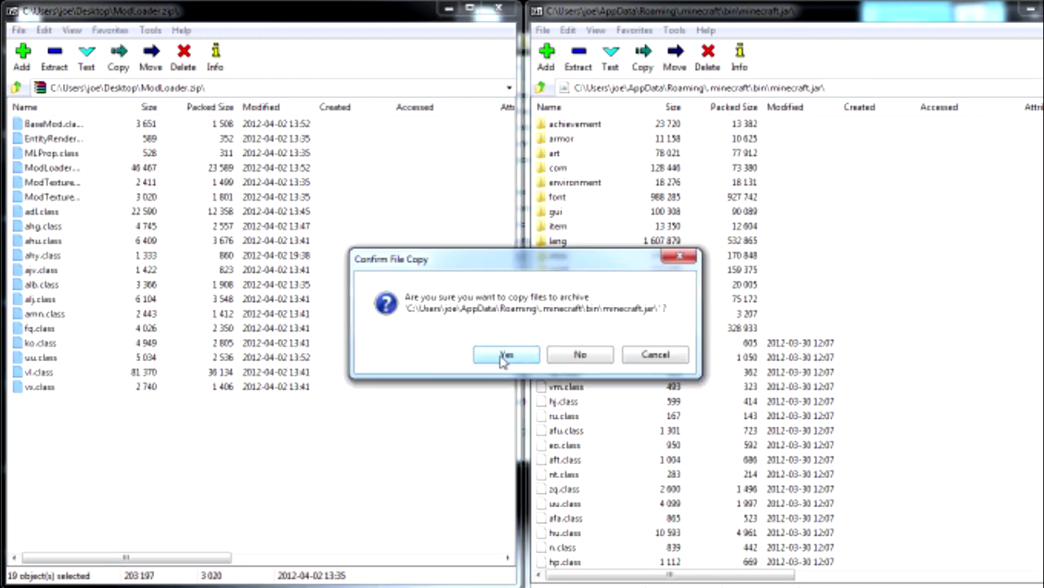
pyautogui.click(504, 356)
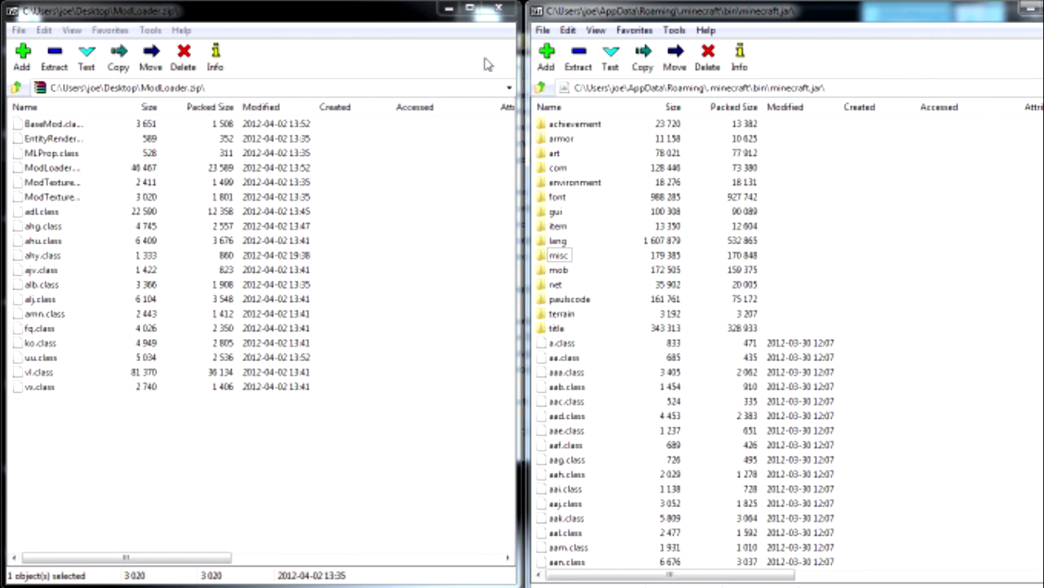
pyautogui.click(497, 8)
pyautogui.moveTo(143, 189); pyautogui.dragTo(86, 33)
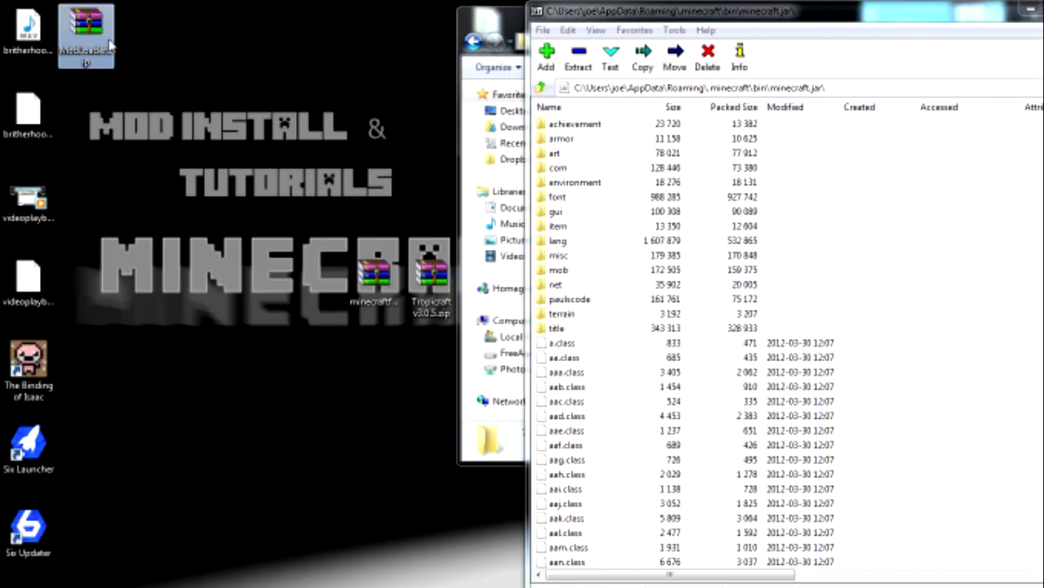
# Open minecraftforge-client-3.1.3.105.zip from the desktop as a 7-Zip archive and place its window beside minecraft.jar.
pyautogui.click(418, 266)
pyautogui.moveTo(375, 277); pyautogui.dragTo(210, 195)
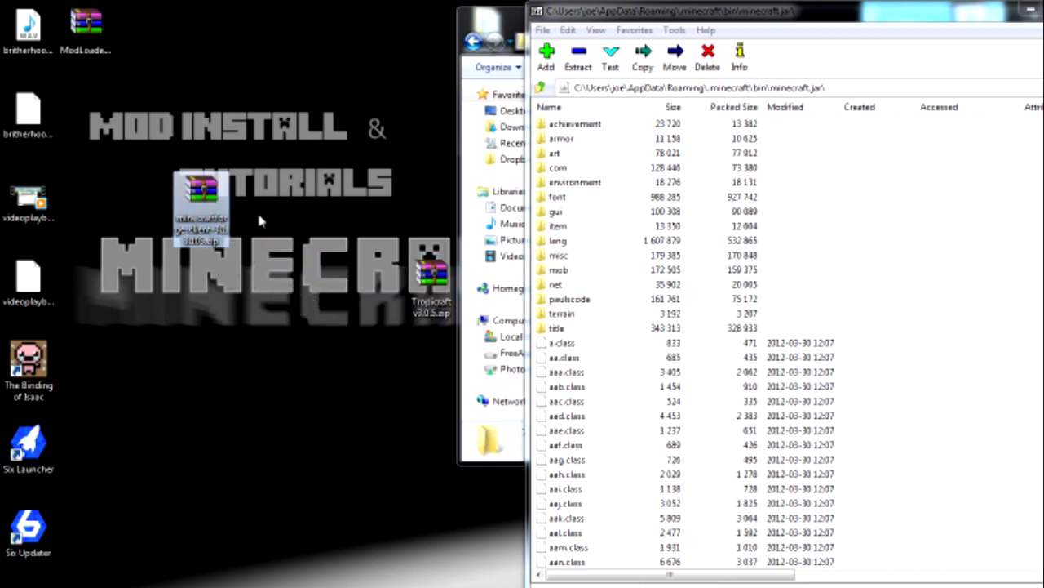
pyautogui.rightClick(210, 194)
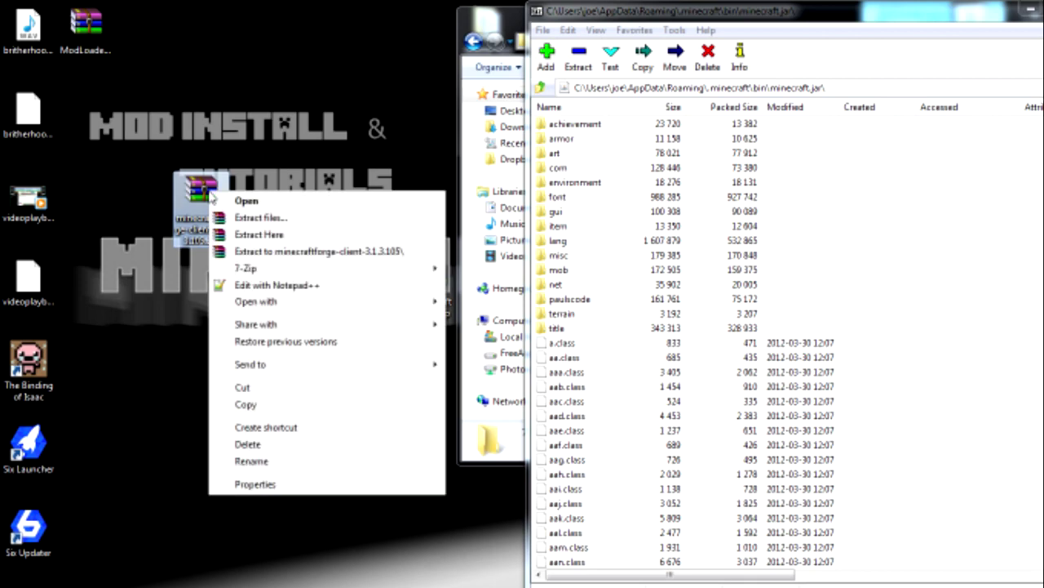
pyautogui.moveTo(286, 305)
pyautogui.moveTo(377, 273)
pyautogui.click(490, 269)
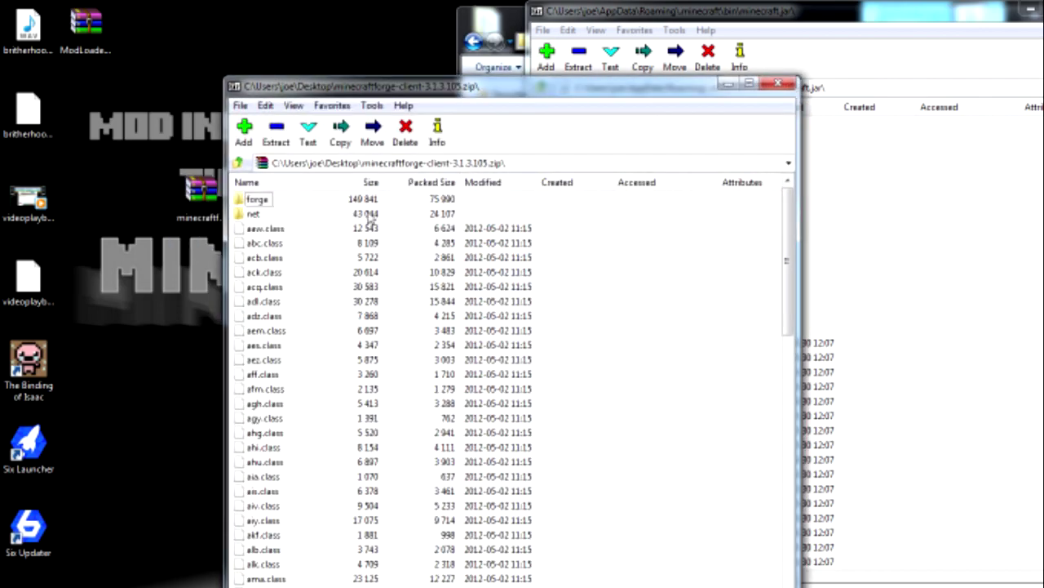
pyautogui.moveTo(493, 85); pyautogui.dragTo(266, 30)
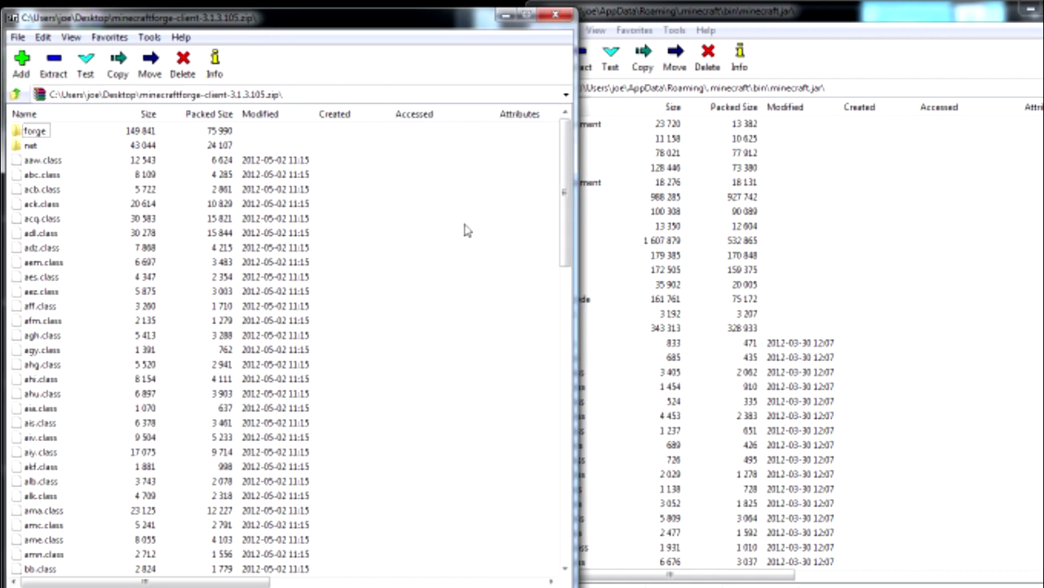
# Copy all folders and files from minecraftforge-client-3.1.3.105.zip into the minecraft.jar archive.
pyautogui.moveTo(565, 228); pyautogui.dragTo(545, 540)
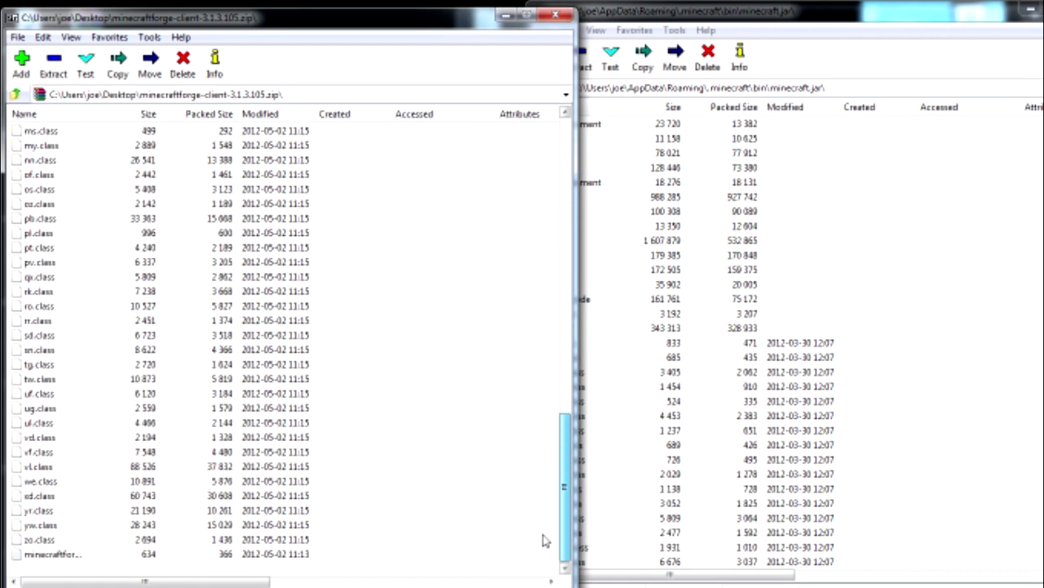
pyautogui.moveTo(43, 572); pyautogui.dragTo(23, 127)
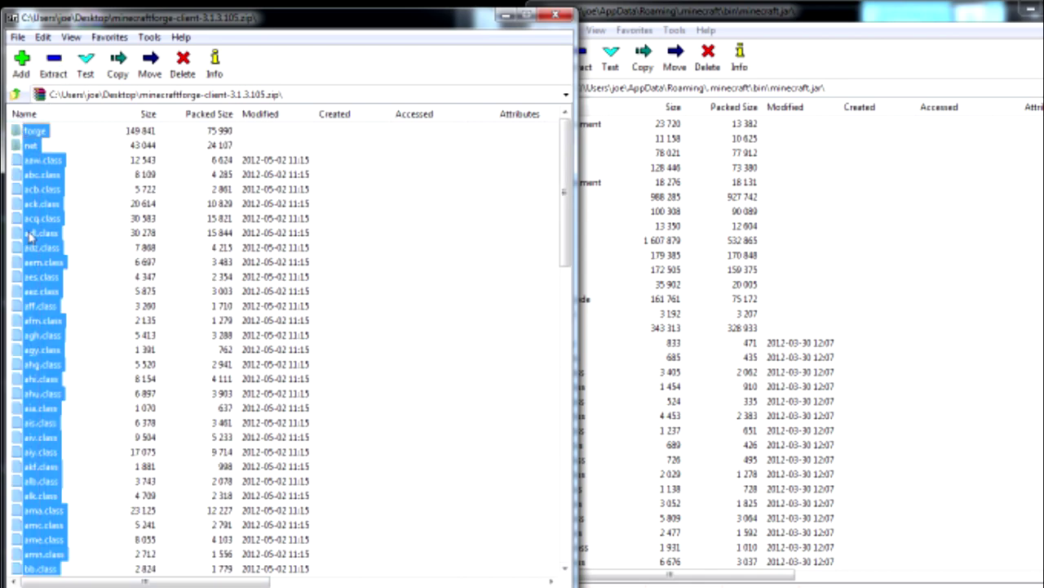
pyautogui.moveTo(34, 292); pyautogui.dragTo(760, 496)
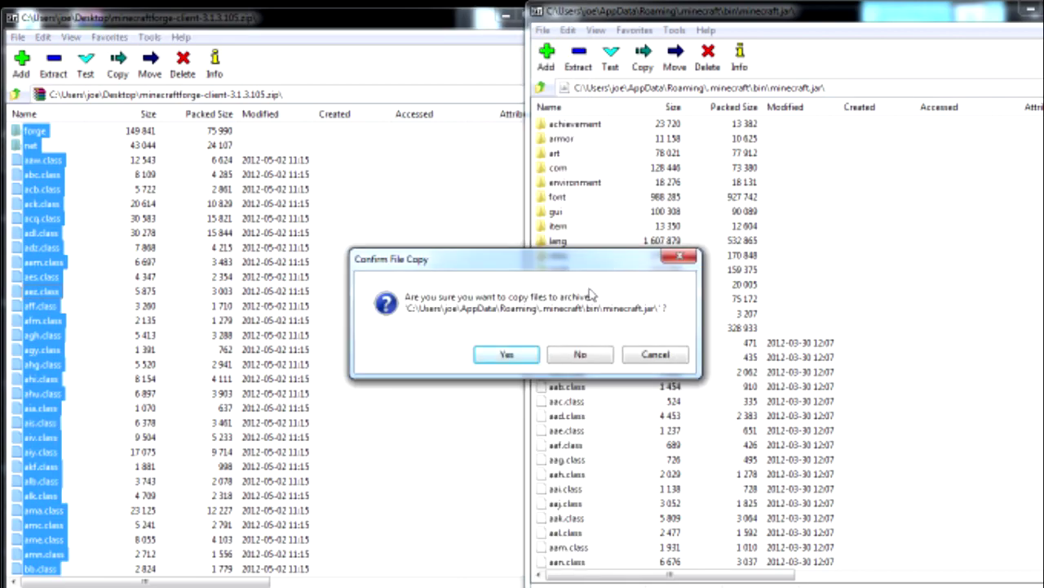
pyautogui.click(522, 363)
pyautogui.click(483, 32)
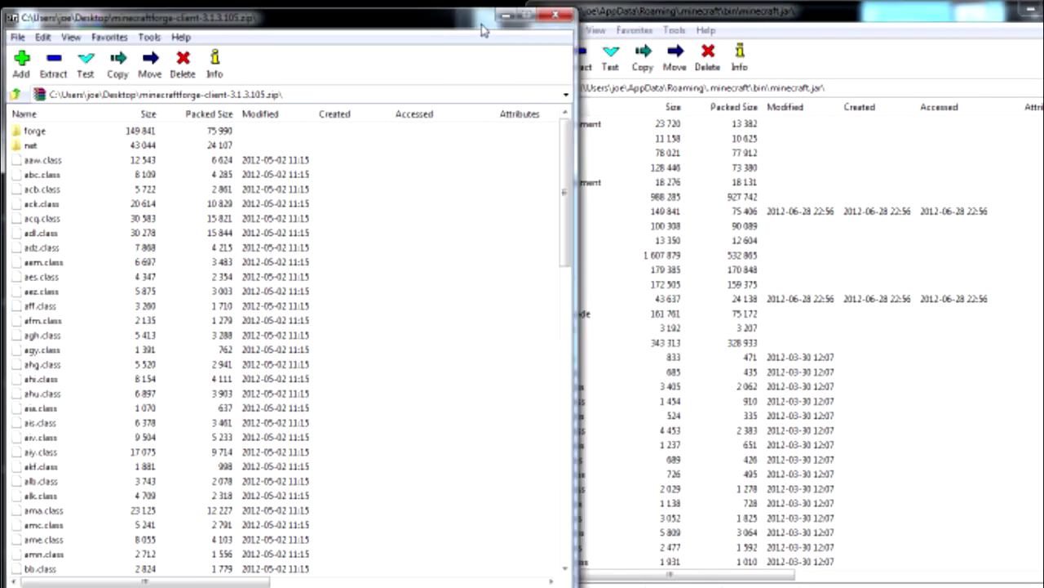
# Close the Forge and minecraft.jar archives and the folder window, setting the Forge zip aside and moving Tropicraft v3.0.5.zip on the desktop.
pyautogui.click(556, 16)
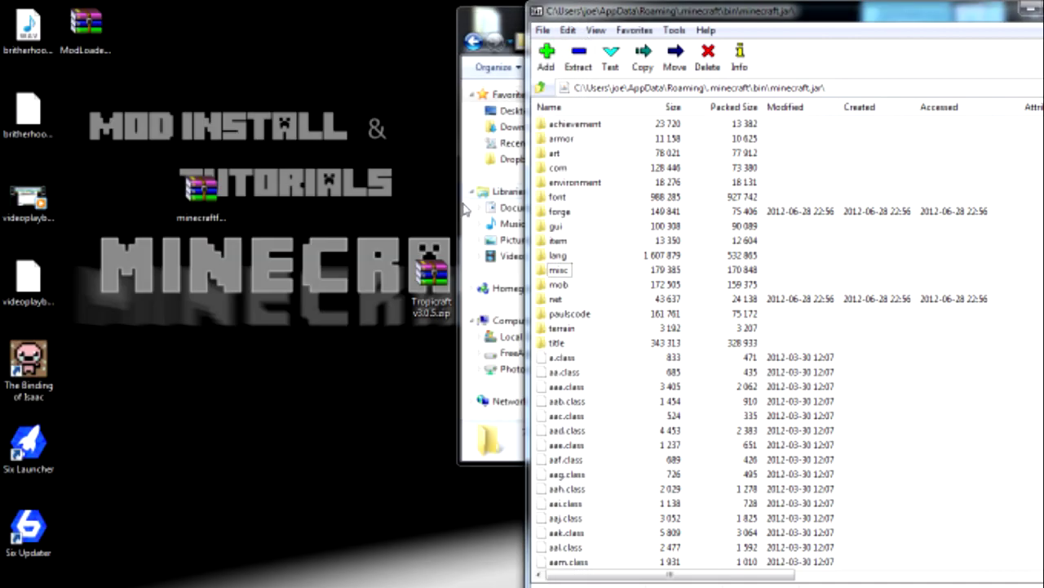
pyautogui.moveTo(202, 192); pyautogui.dragTo(146, 27)
pyautogui.moveTo(685, 20); pyautogui.dragTo(560, 15)
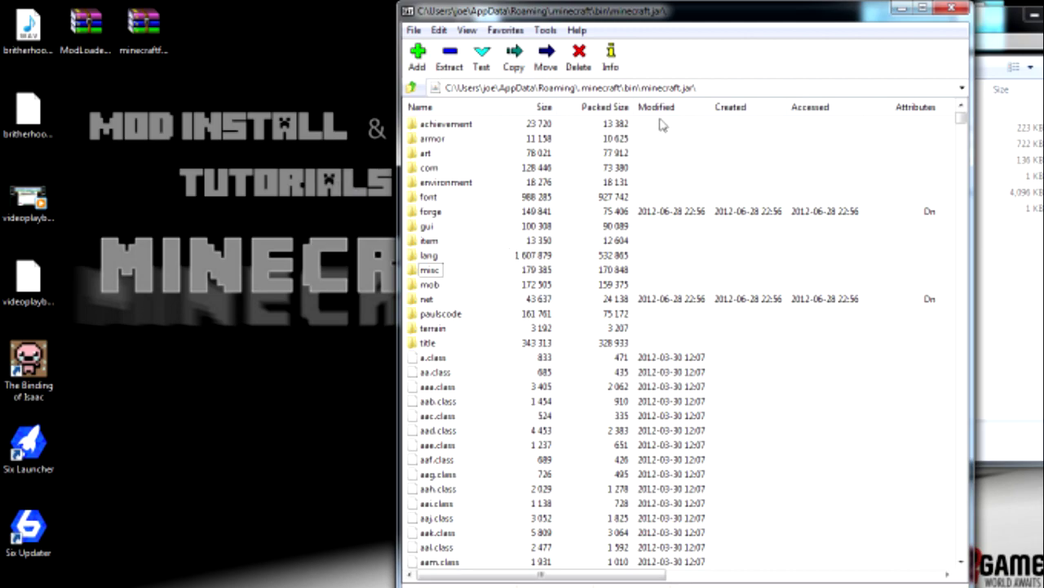
pyautogui.click(951, 10)
pyautogui.moveTo(926, 23); pyautogui.dragTo(785, 69)
pyautogui.click(843, 59)
pyautogui.moveTo(441, 273); pyautogui.dragTo(258, 192)
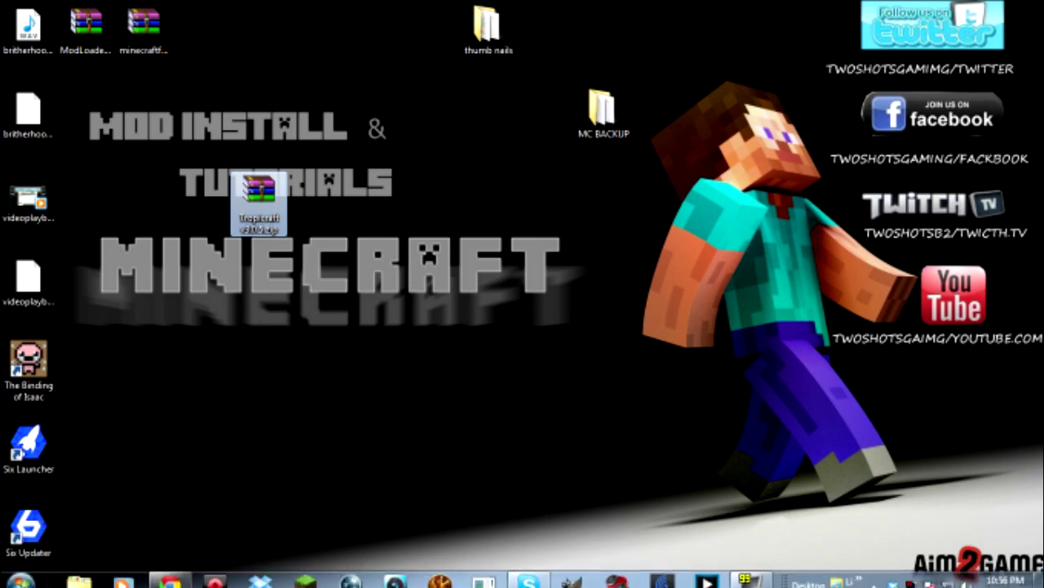
# Open the .minecraft folder through %appdata% and place its window beside Tropicraft v3.0.5.zip on the desktop.
pyautogui.click(22, 577)
pyautogui.click(47, 536)
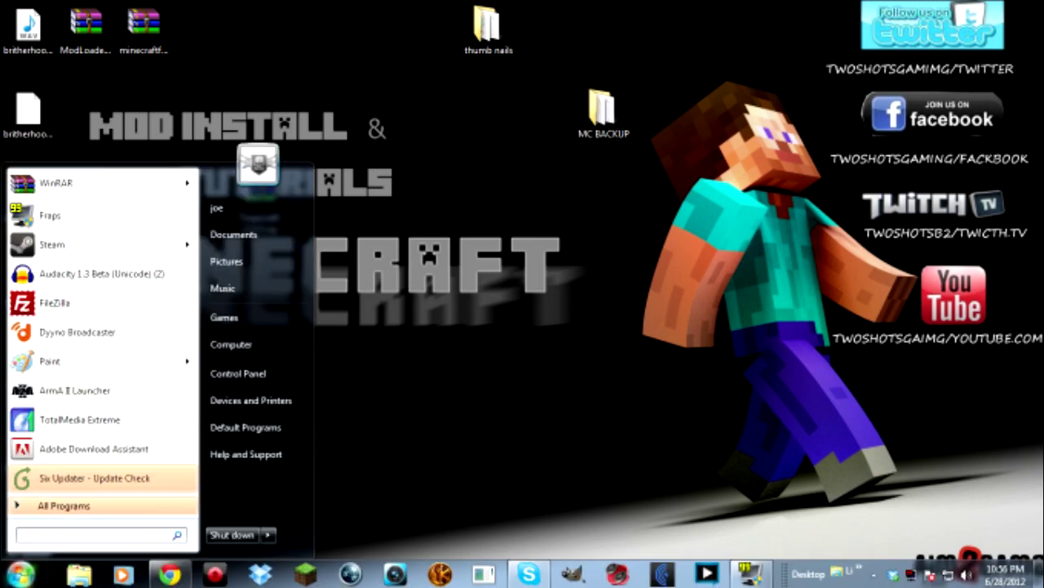
pyautogui.write('%app')
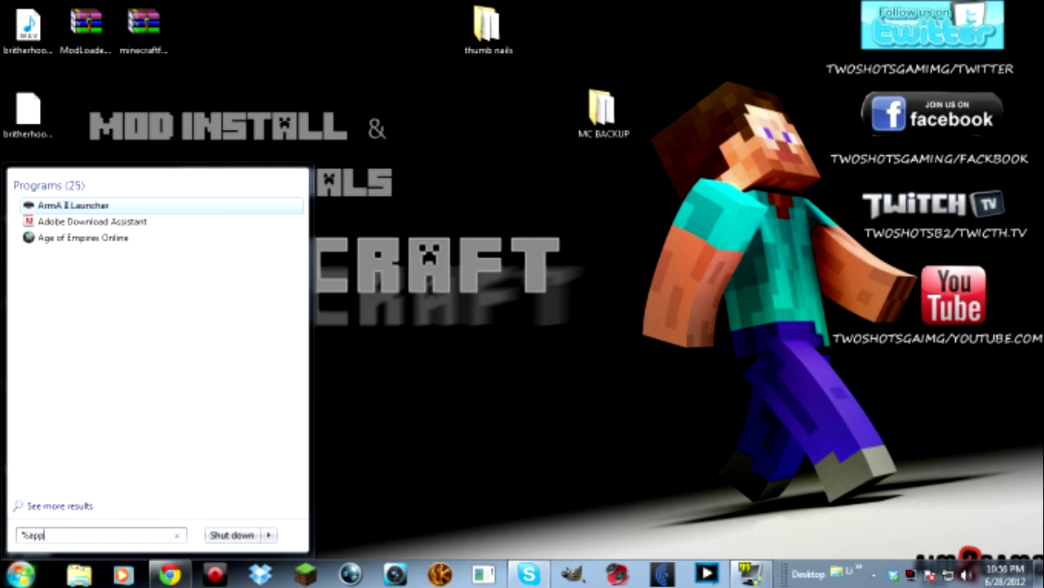
pyautogui.write('data%')
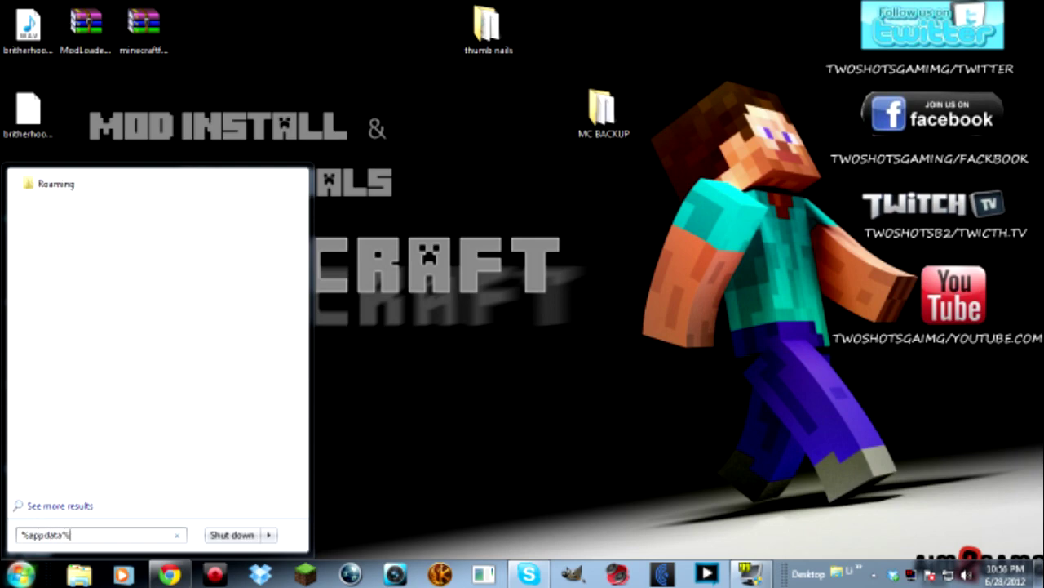
pyautogui.click(53, 185)
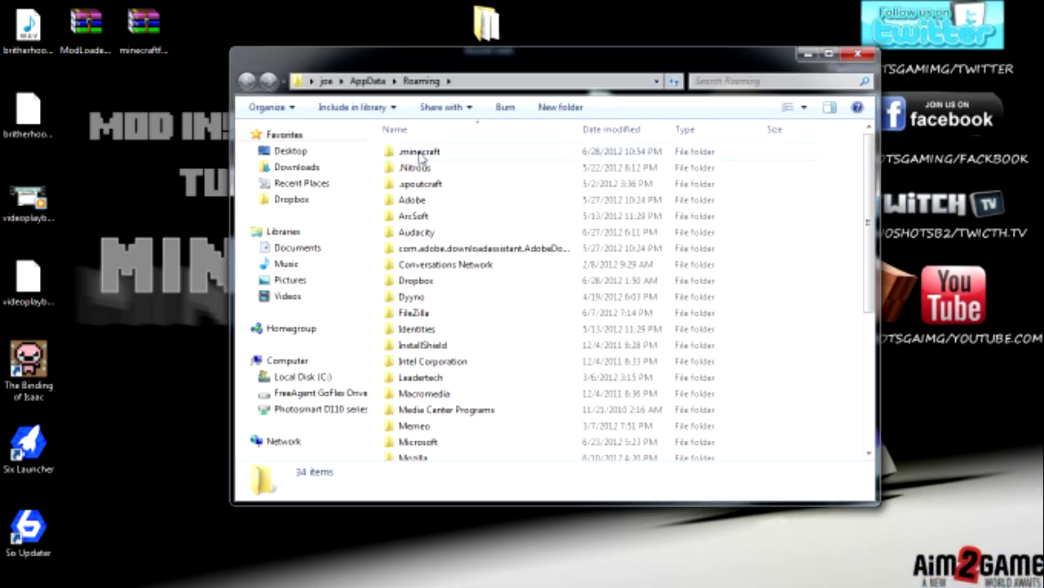
pyautogui.doubleClick(420, 153)
pyautogui.moveTo(450, 62); pyautogui.dragTo(617, 67)
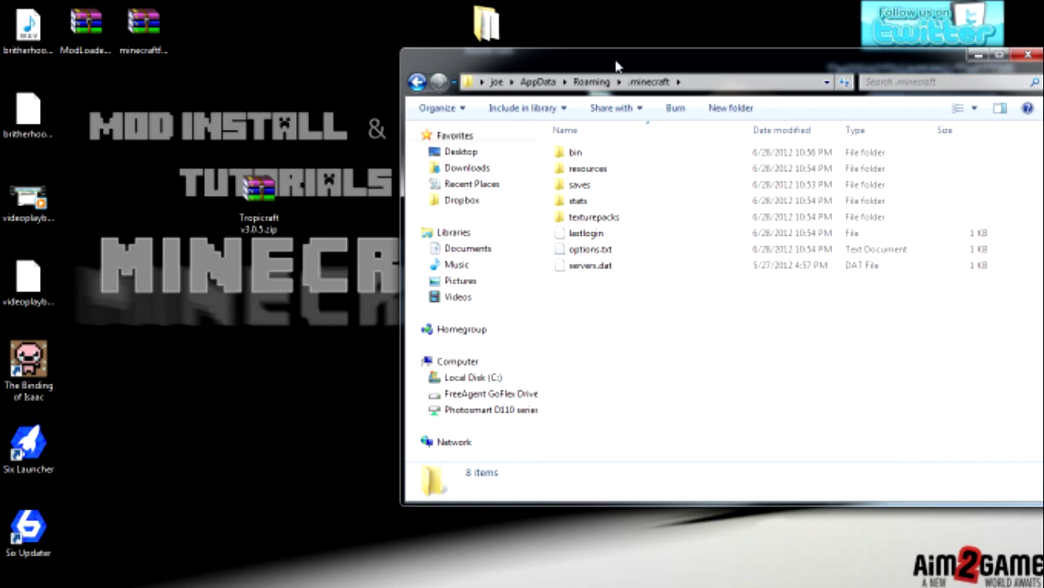
# Create a new folder named mods inside the .minecraft folder.
pyautogui.rightClick(568, 309)
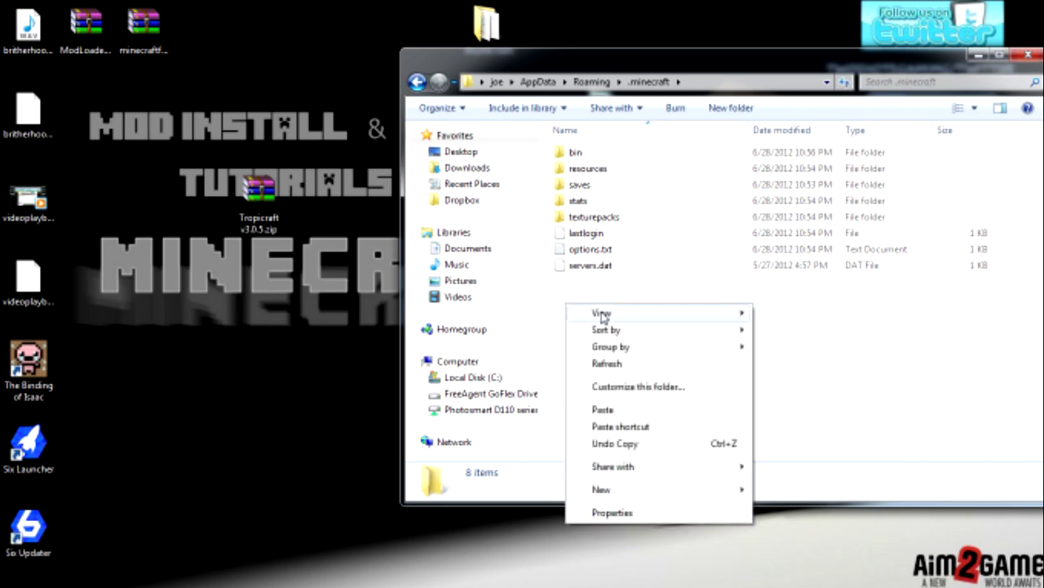
pyautogui.moveTo(639, 495)
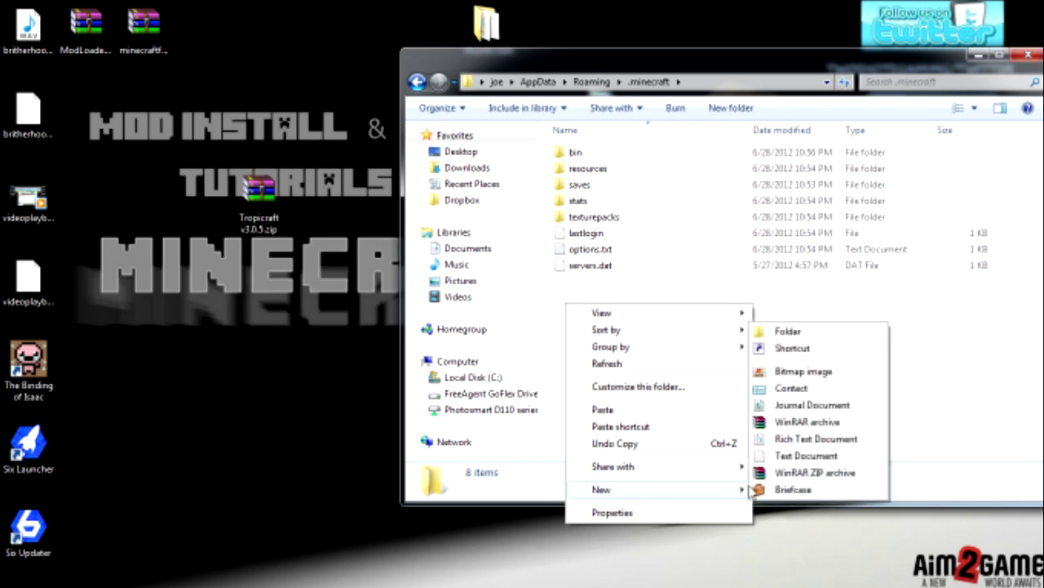
pyautogui.click(796, 336)
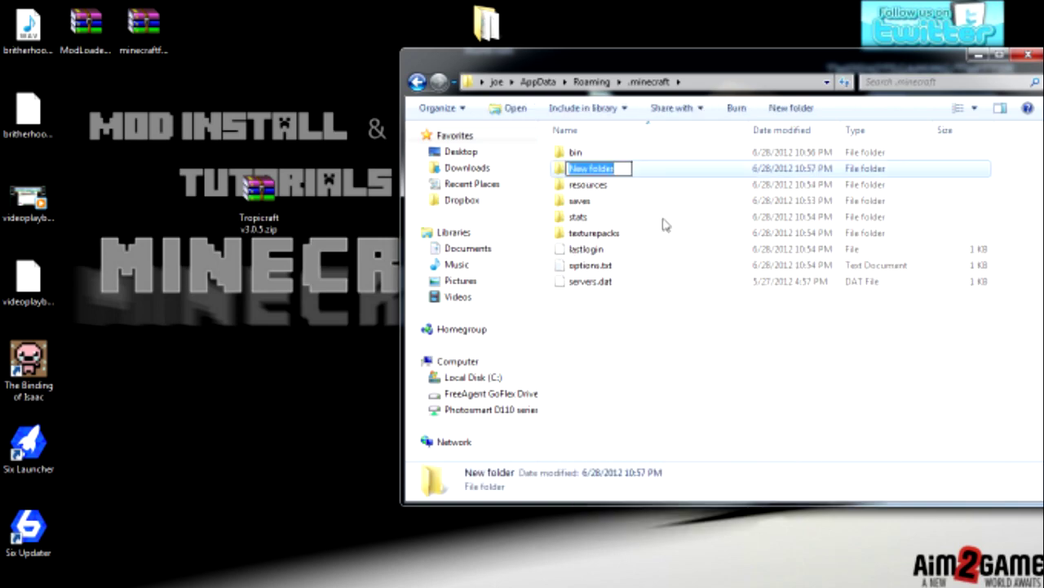
pyautogui.press('BackSpace')
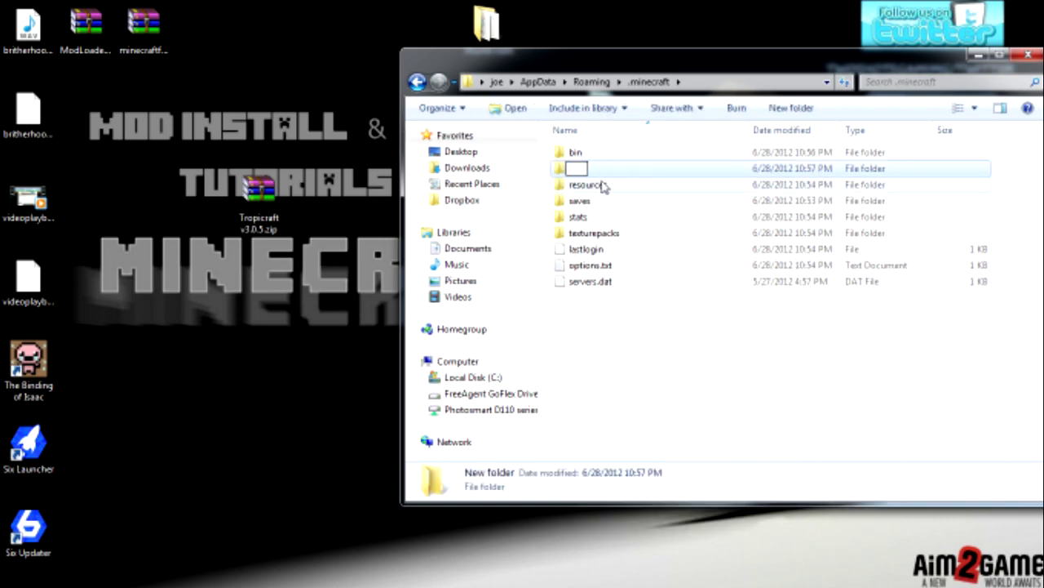
pyautogui.write('mods')
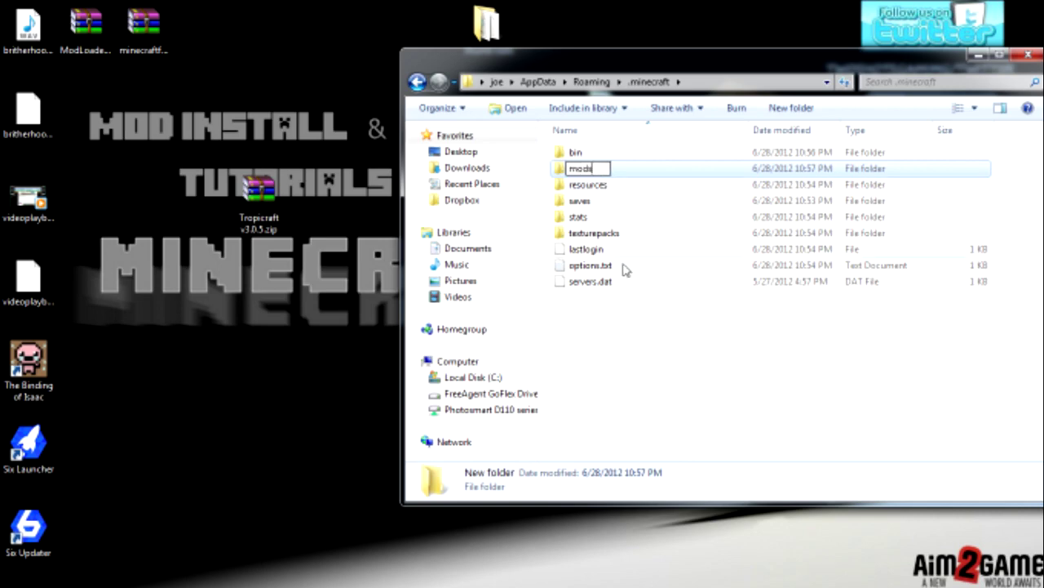
pyautogui.click(606, 330)
# Copy Tropicraft v3.0.5.zip from the desktop into the mods folder.
pyautogui.doubleClick(581, 170)
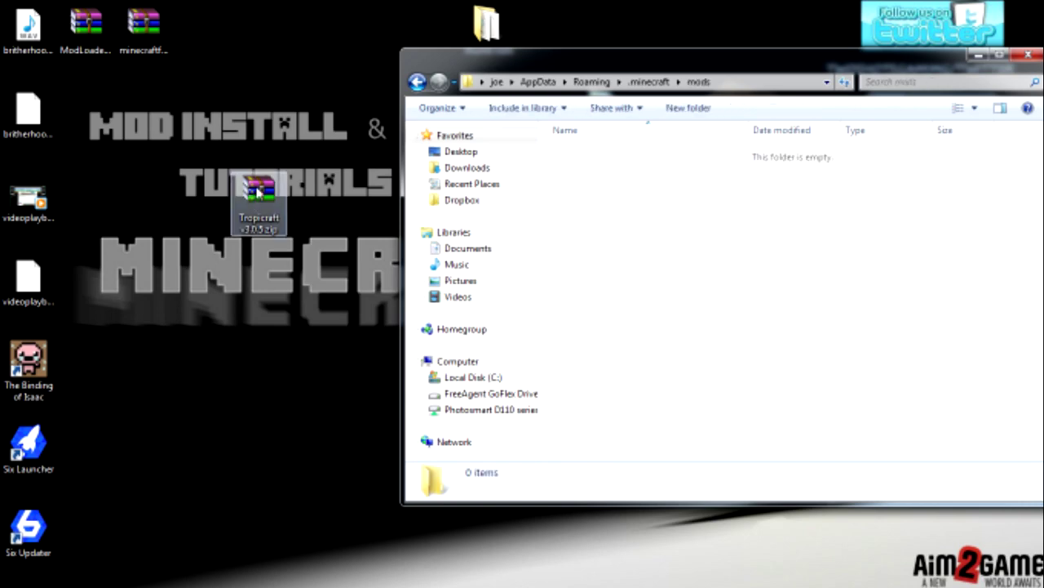
pyautogui.rightClick(258, 191)
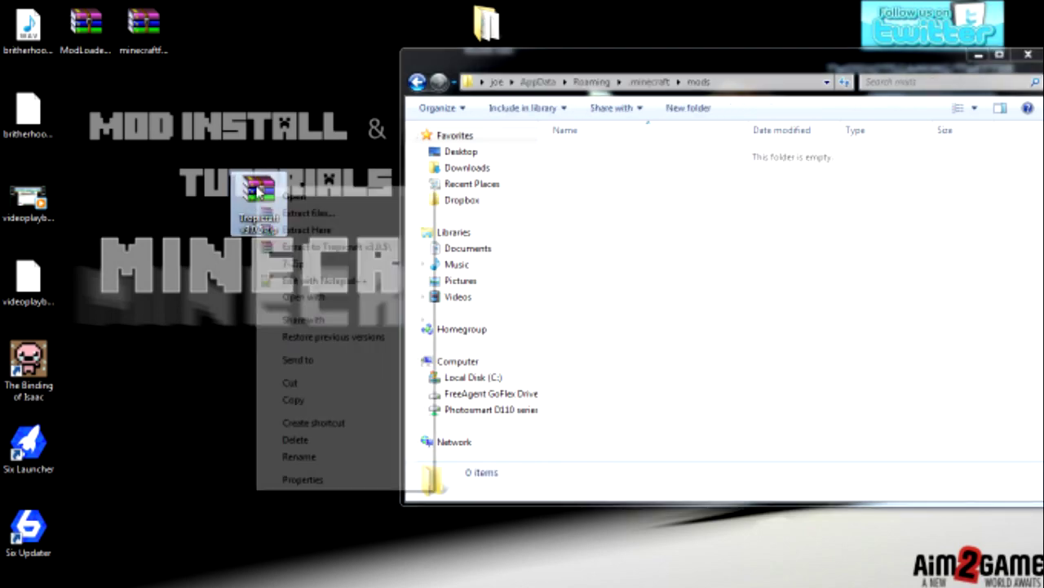
pyautogui.click(293, 400)
pyautogui.rightClick(599, 215)
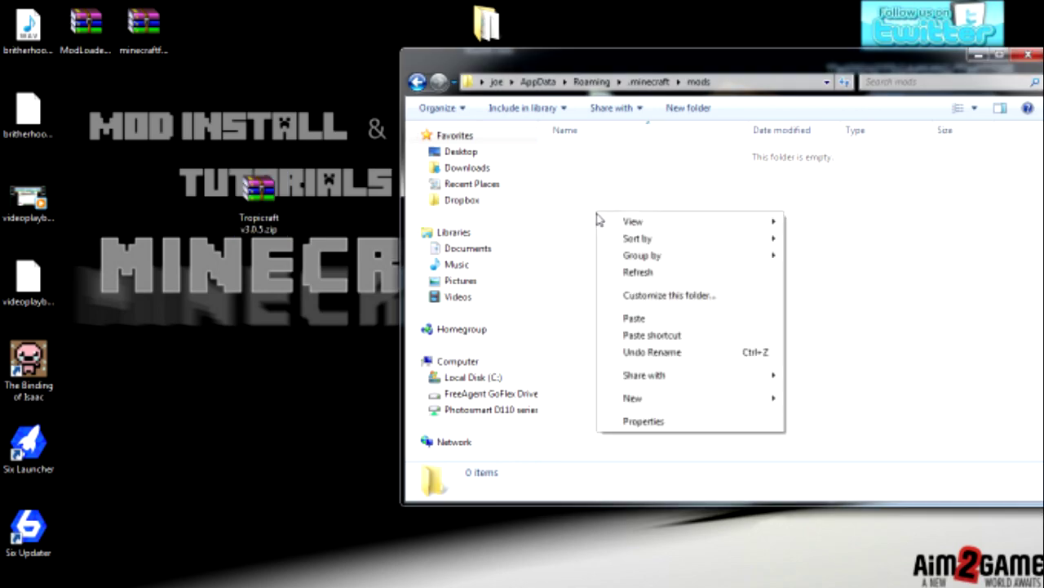
pyautogui.click(659, 320)
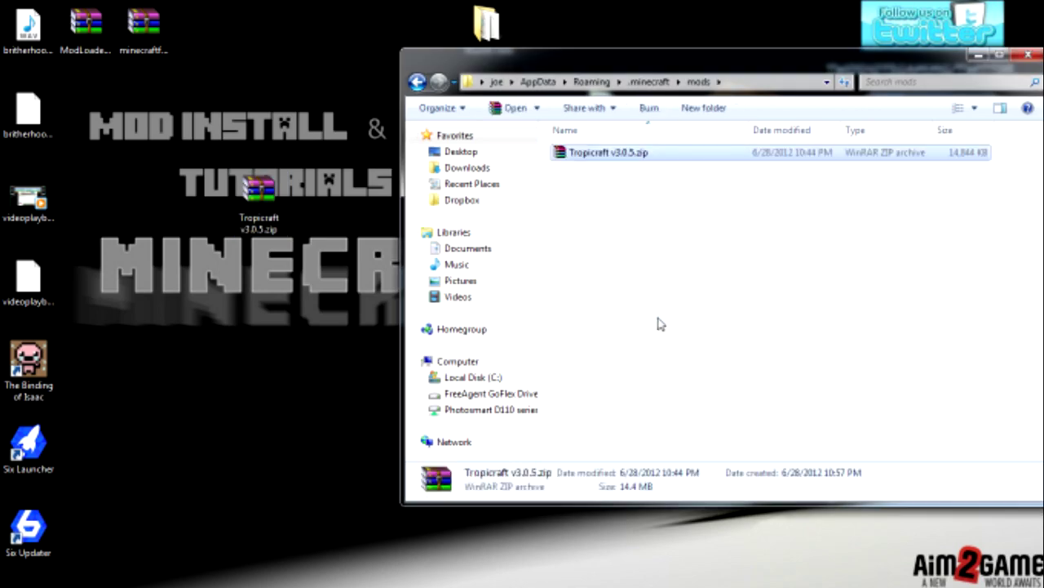
# Set the Tropicraft zip aside on the desktop and close the mods folder window.
pyautogui.moveTo(270, 193); pyautogui.dragTo(151, 192)
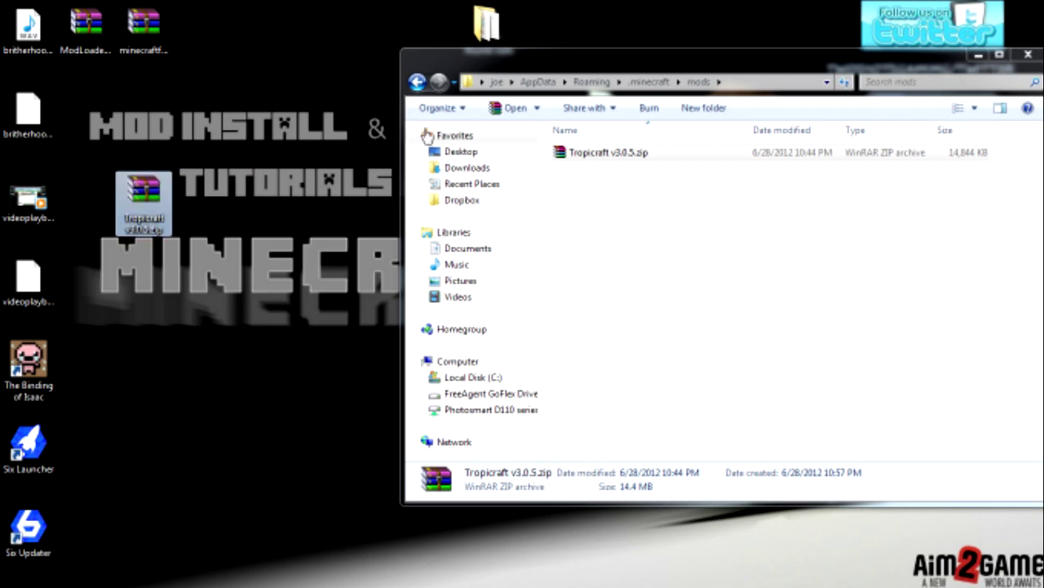
pyautogui.click(698, 71)
pyautogui.moveTo(698, 72); pyautogui.dragTo(501, 105)
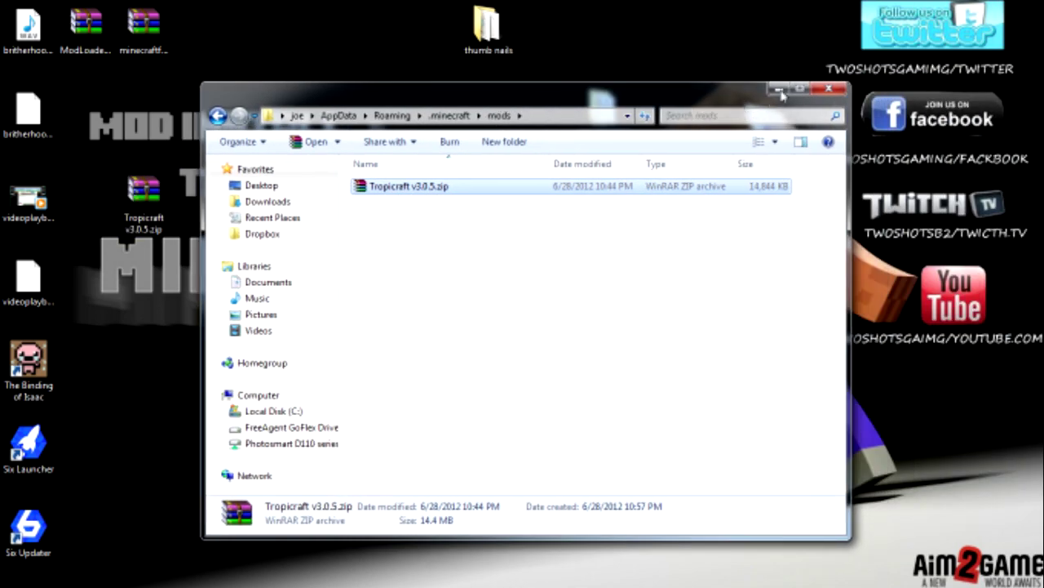
pyautogui.click(826, 91)
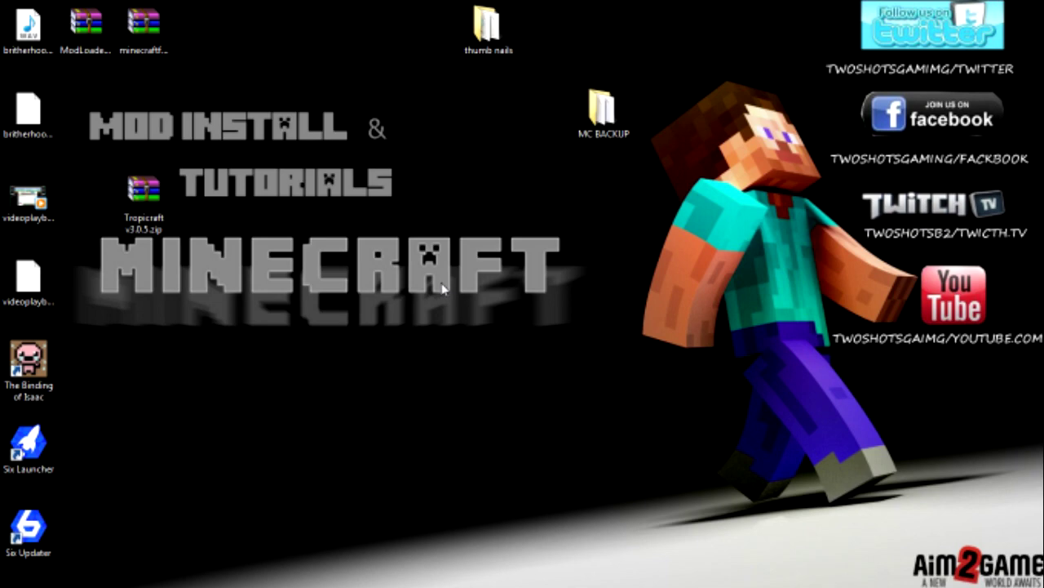
# Launch Minecraft, log in with the remembered account and maximize the game window.
pyautogui.moveTo(236, 574)
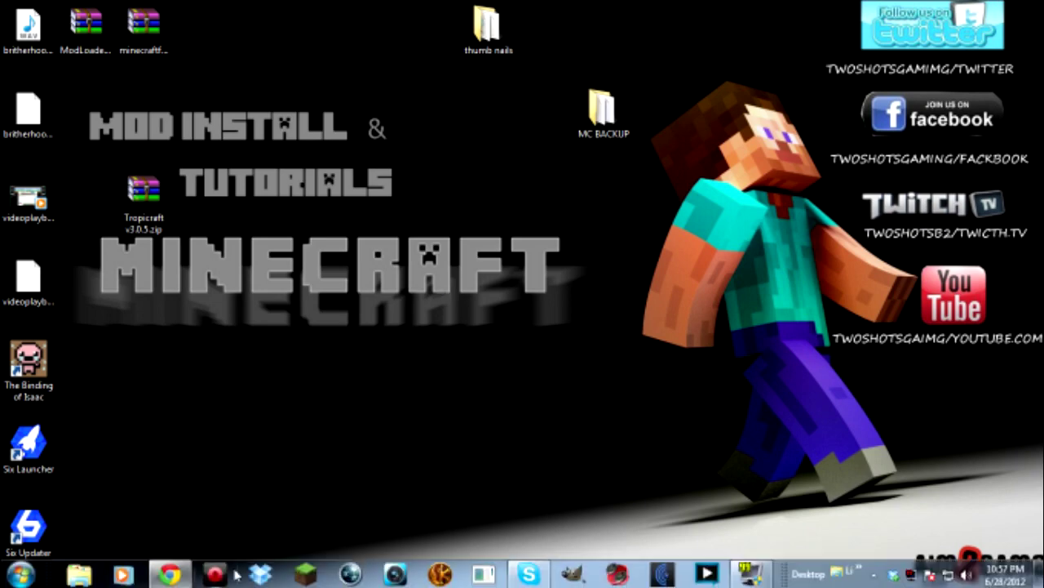
pyautogui.click(309, 576)
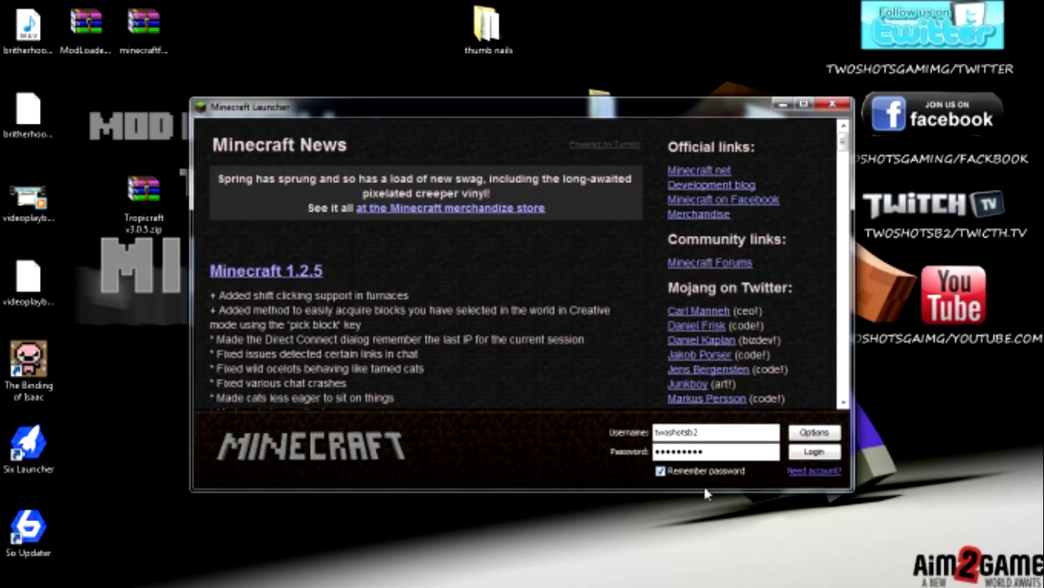
pyautogui.click(813, 451)
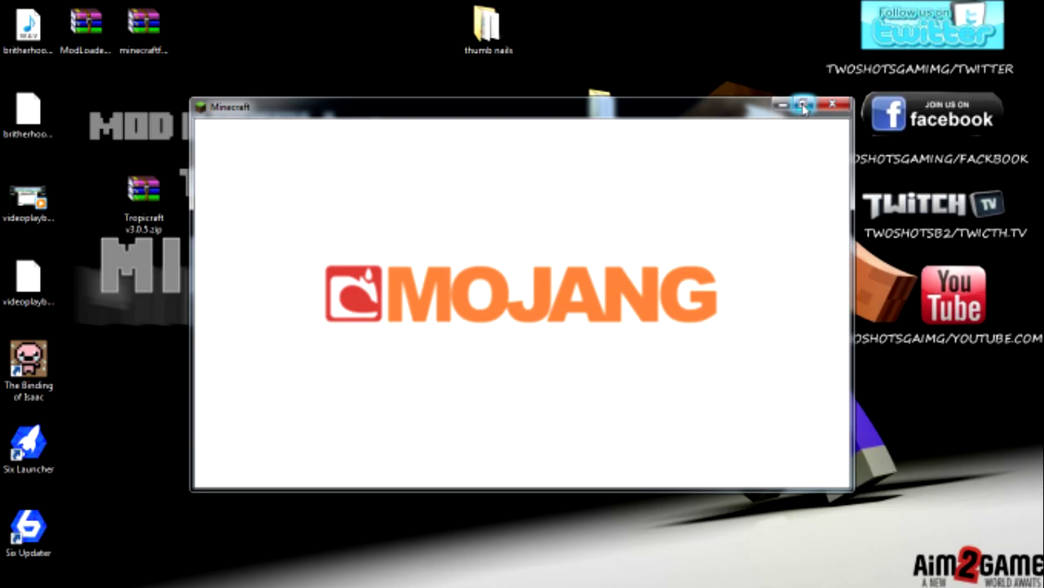
pyautogui.click(804, 105)
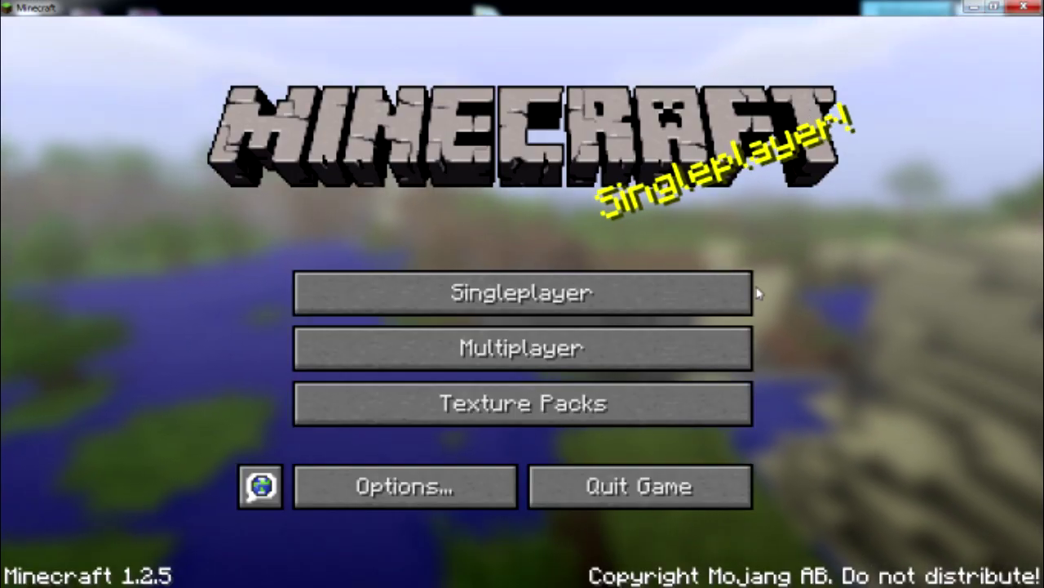
# Turn the game music off and lower the sound to 2% in the game options.
pyautogui.click(381, 498)
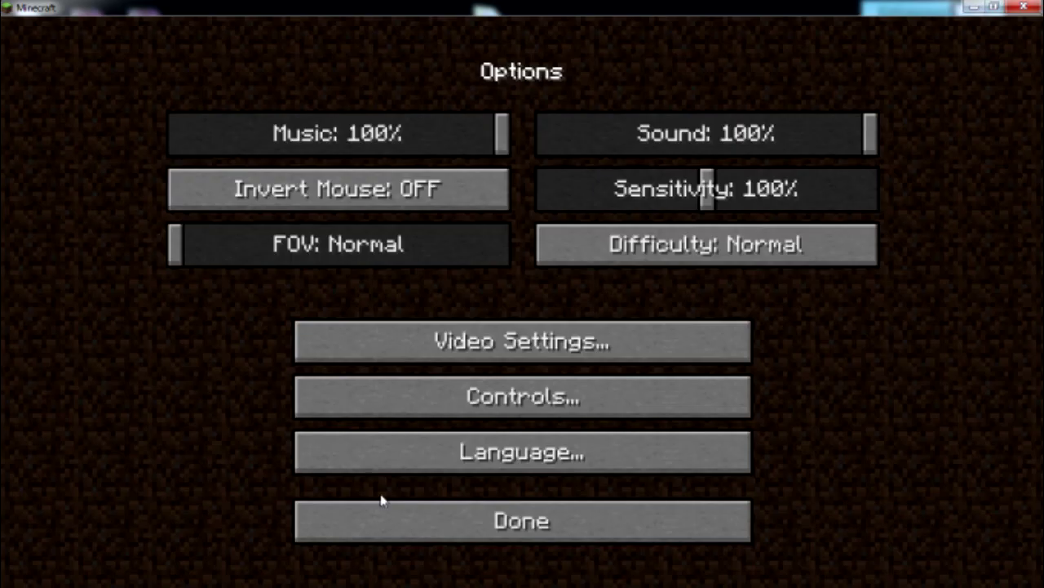
pyautogui.click(553, 139)
pyautogui.moveTo(226, 142); pyautogui.dragTo(173, 138)
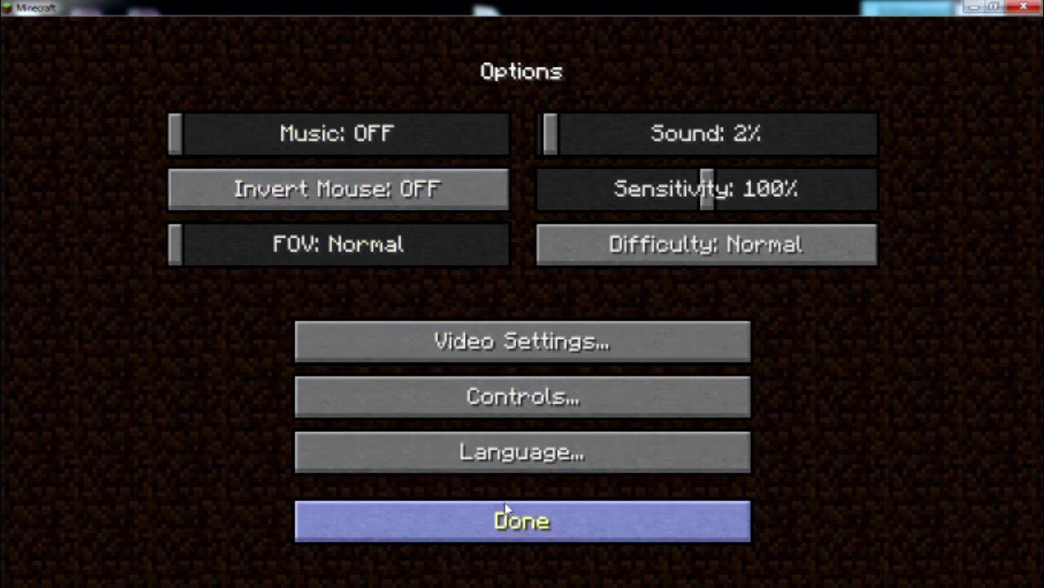
pyautogui.click(556, 512)
# Create a new singleplayer world named New World in Creative game mode.
pyautogui.click(522, 292)
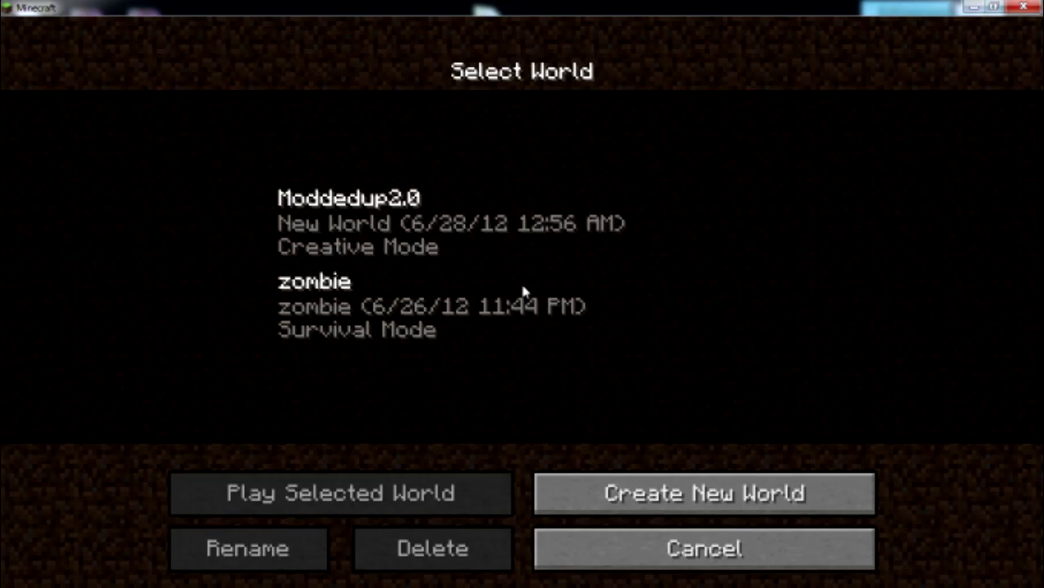
pyautogui.click(653, 494)
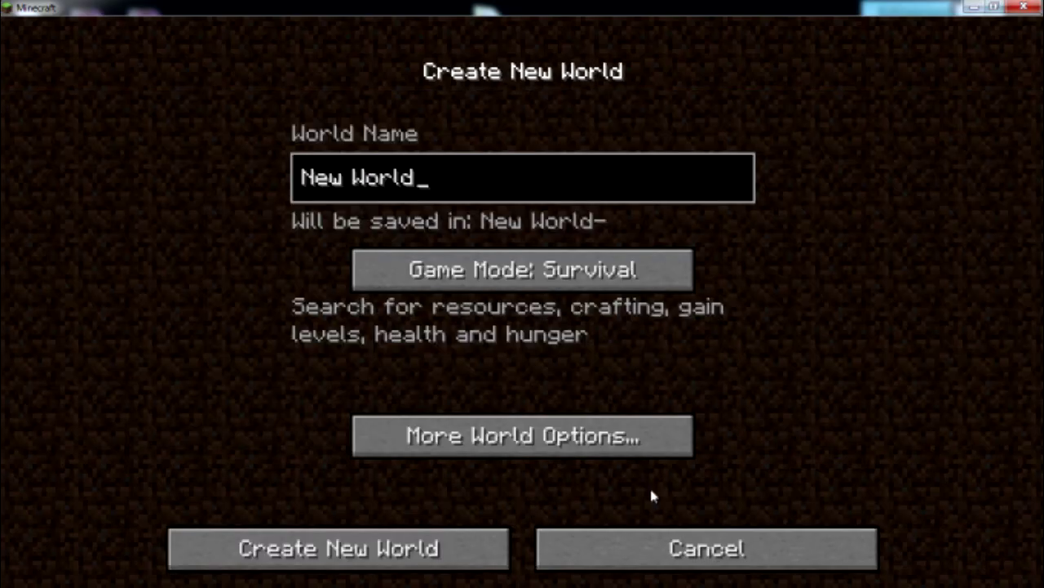
pyautogui.click(553, 279)
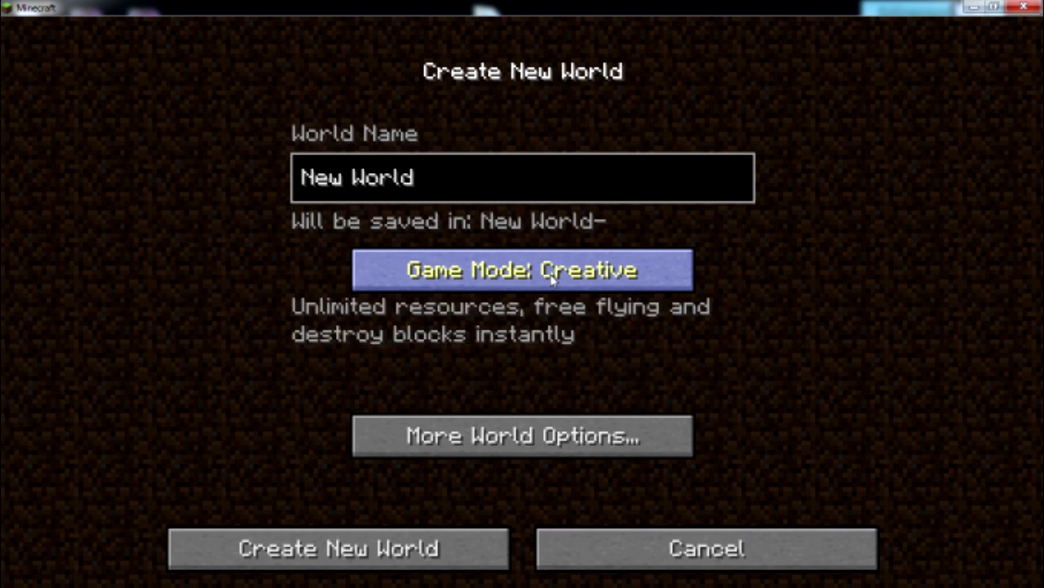
pyautogui.click(365, 552)
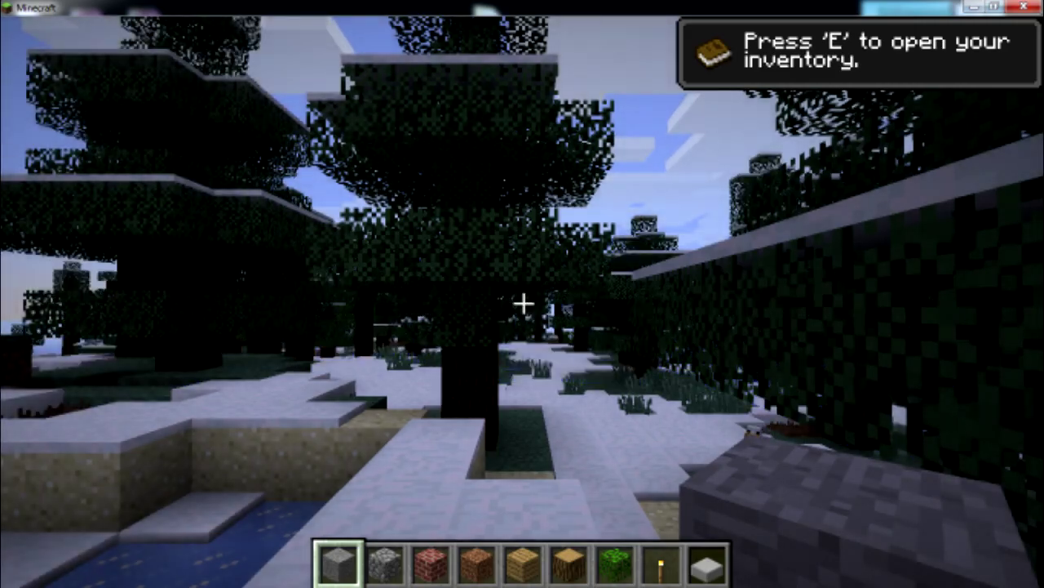
# Browse the creative inventory down past the vanilla items to examine the items added by Tropicraft.
pyautogui.press('e')
pyautogui.scroll(-10, 523, 306)
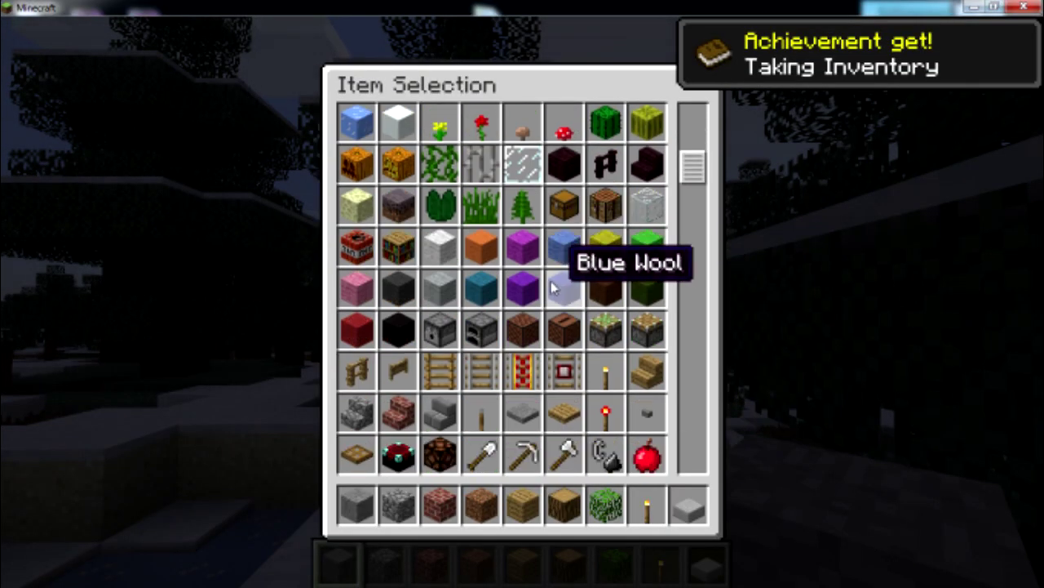
pyautogui.scroll(-12, 571, 281)
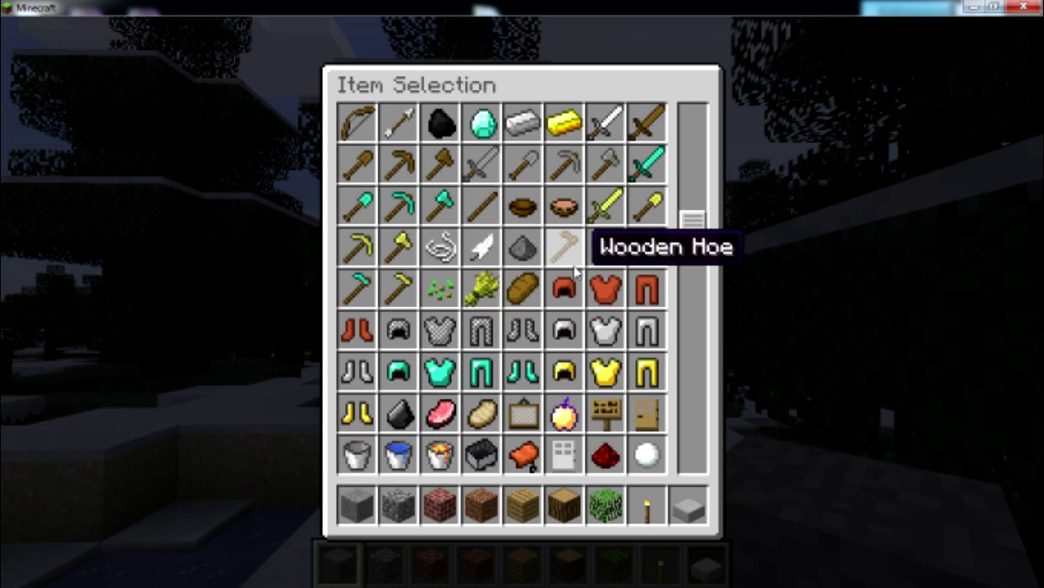
pyautogui.scroll(-1, 576, 261)
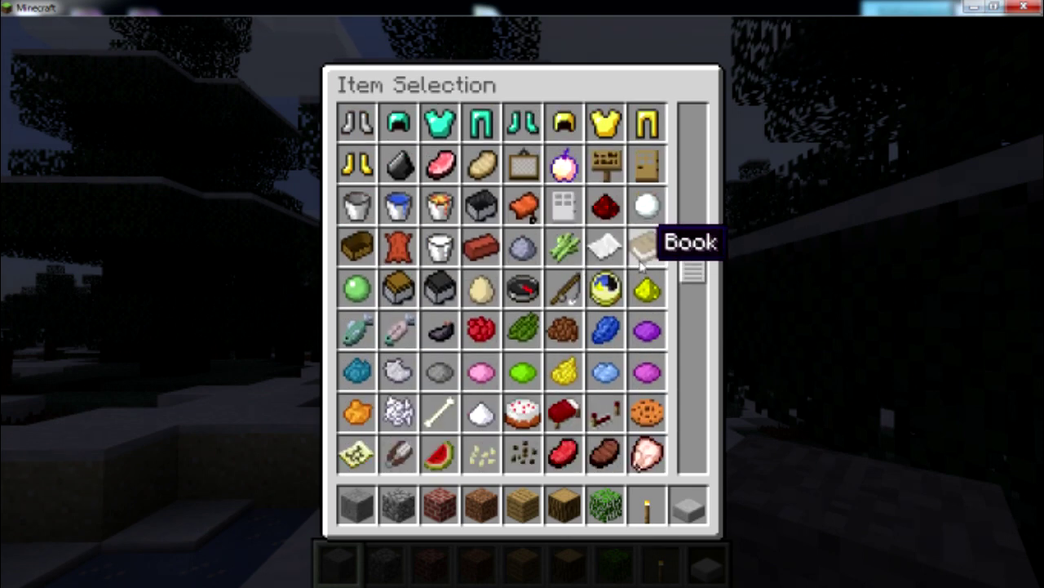
pyautogui.scroll(-1, 563, 326)
pyautogui.scroll(-4, 572, 322)
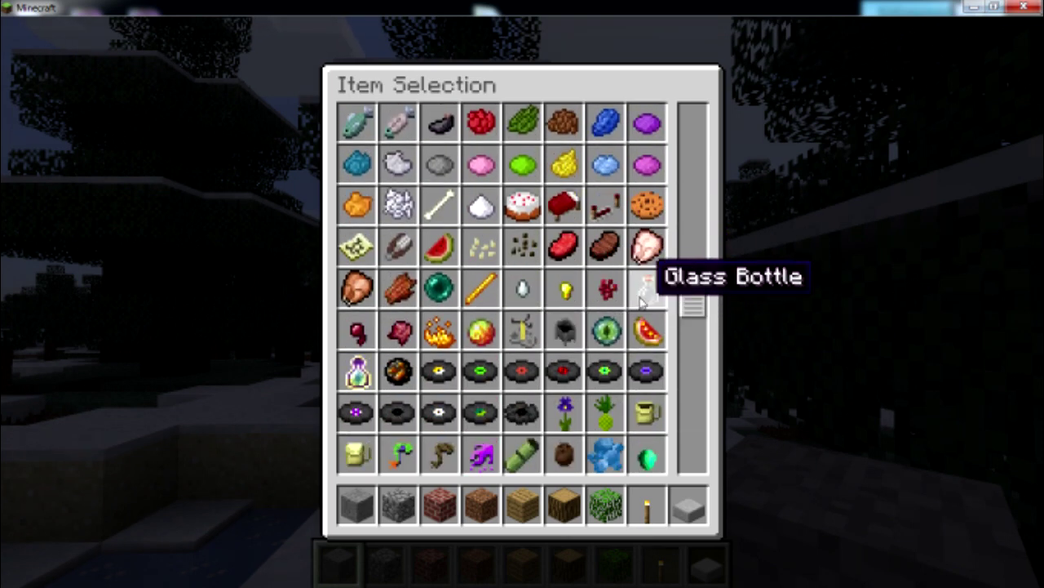
pyautogui.scroll(-3, 563, 322)
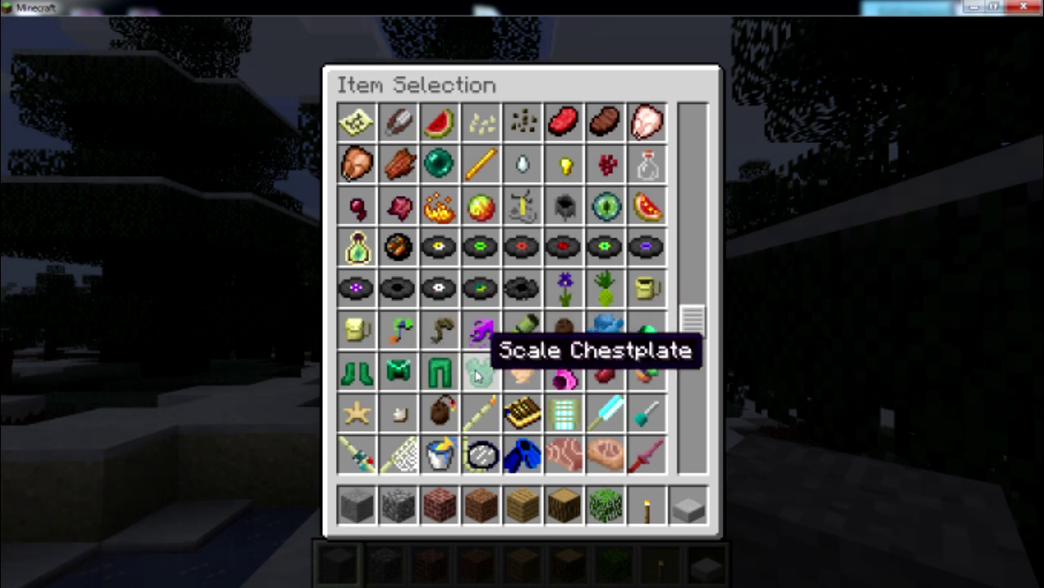
# Examine the remaining Tropicraft armor, tools, fruits, spawn eggs, blocks and flowers in the creative inventory, and close it.
pyautogui.scroll(-3, 397, 371)
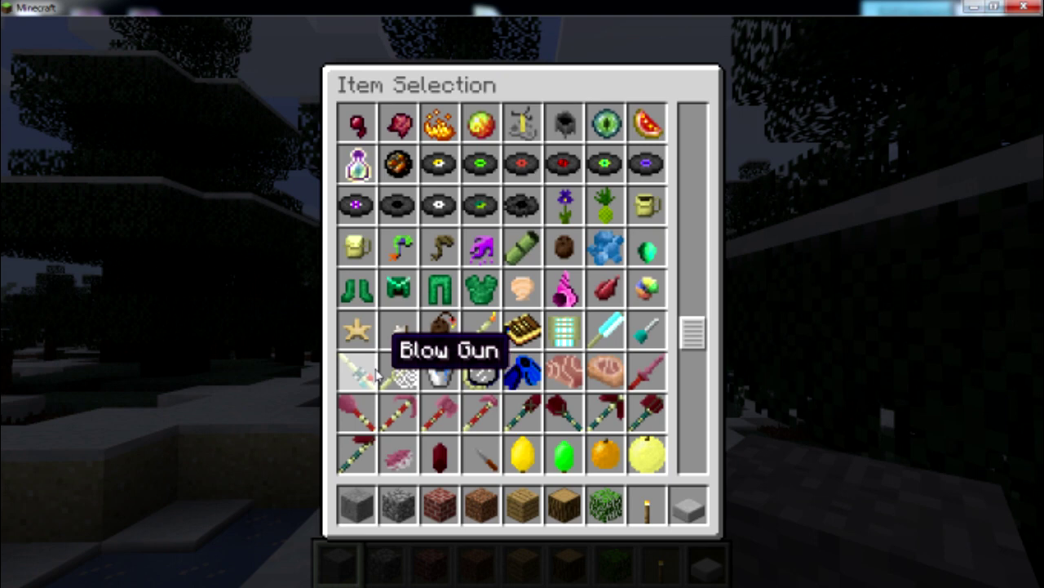
pyautogui.scroll(-2, 495, 374)
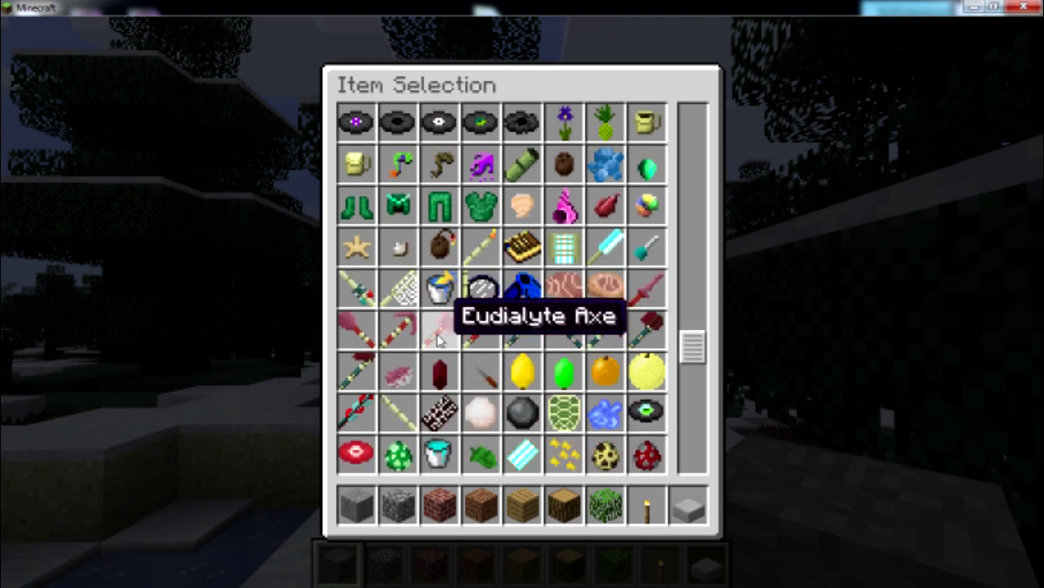
pyautogui.scroll(-2, 539, 360)
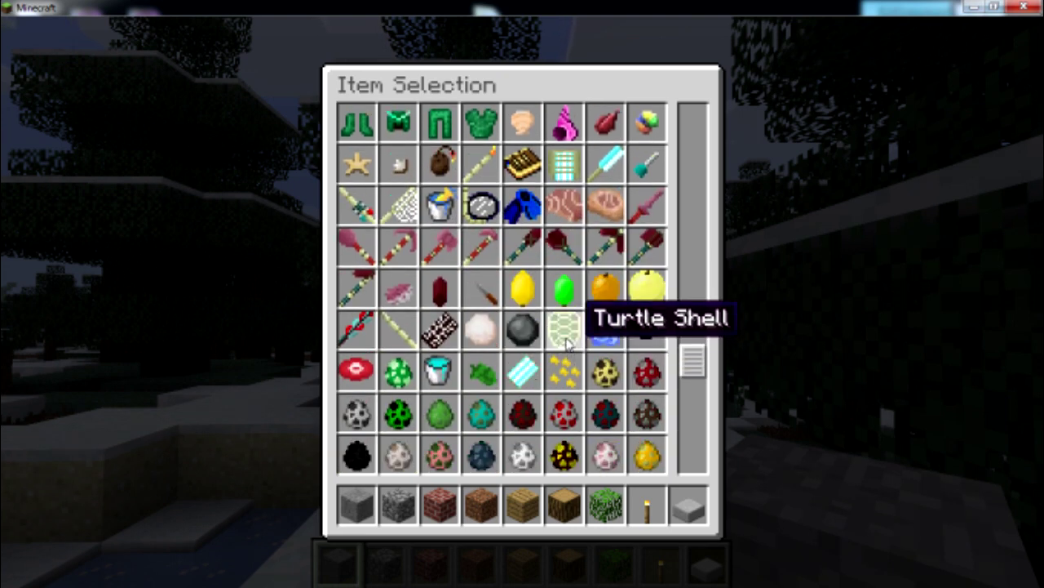
pyautogui.scroll(-5, 453, 357)
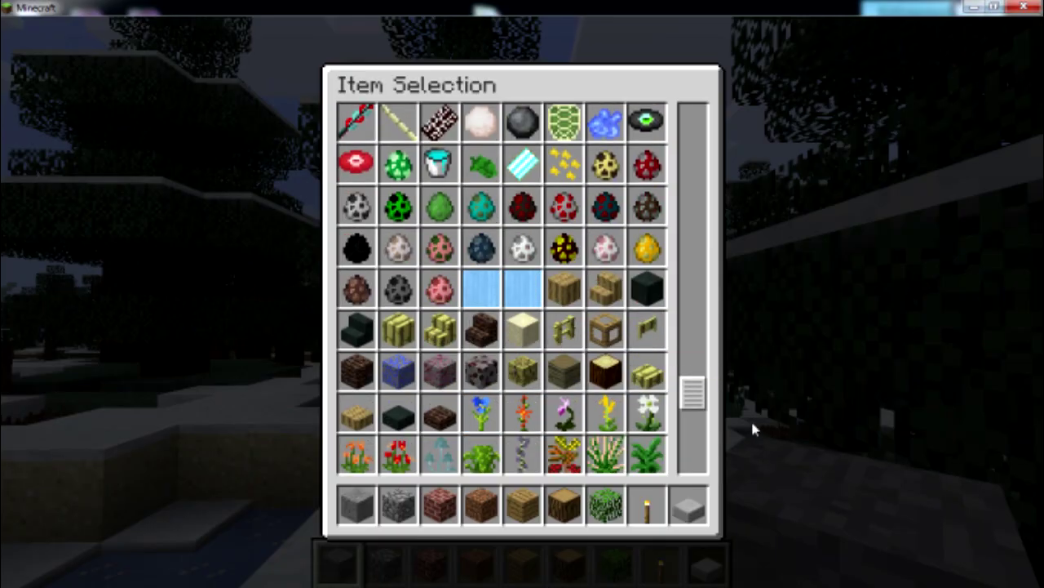
pyautogui.press('e')
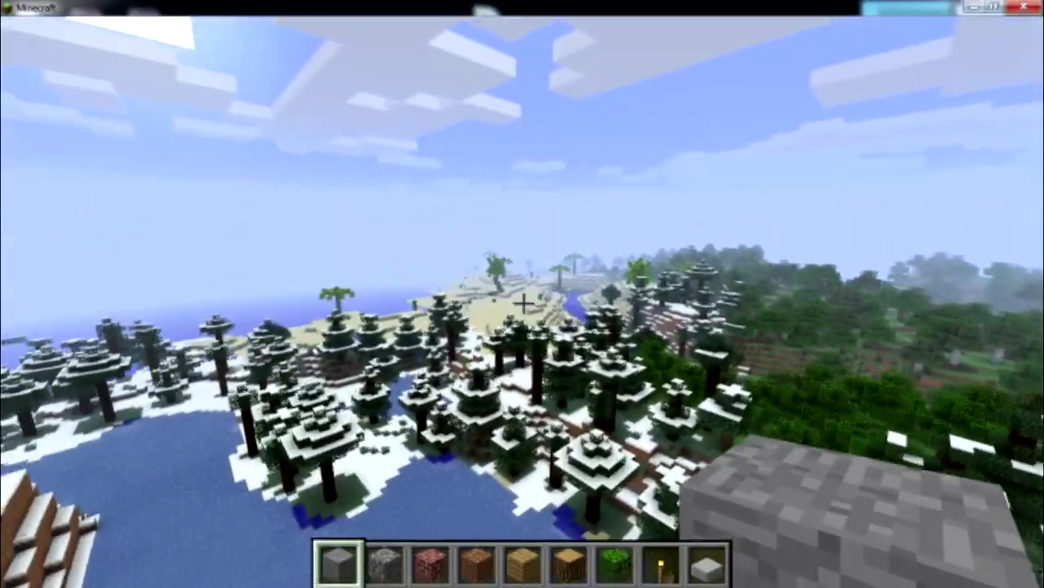
# Fly forward over the snowy forest to the sandy area with palm trees beside the river.
pyautogui.press('w')
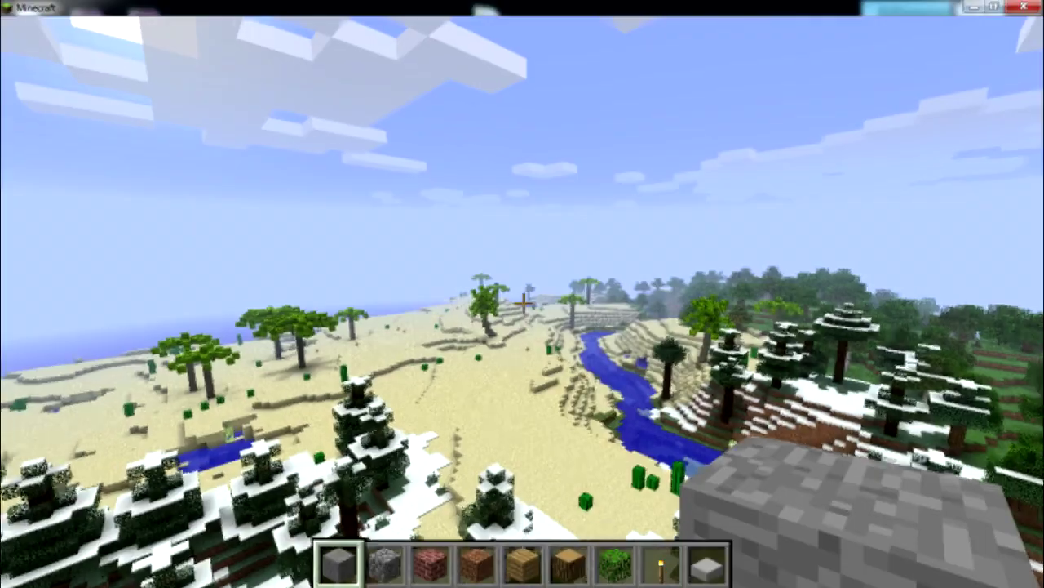
pyautogui.press('w')
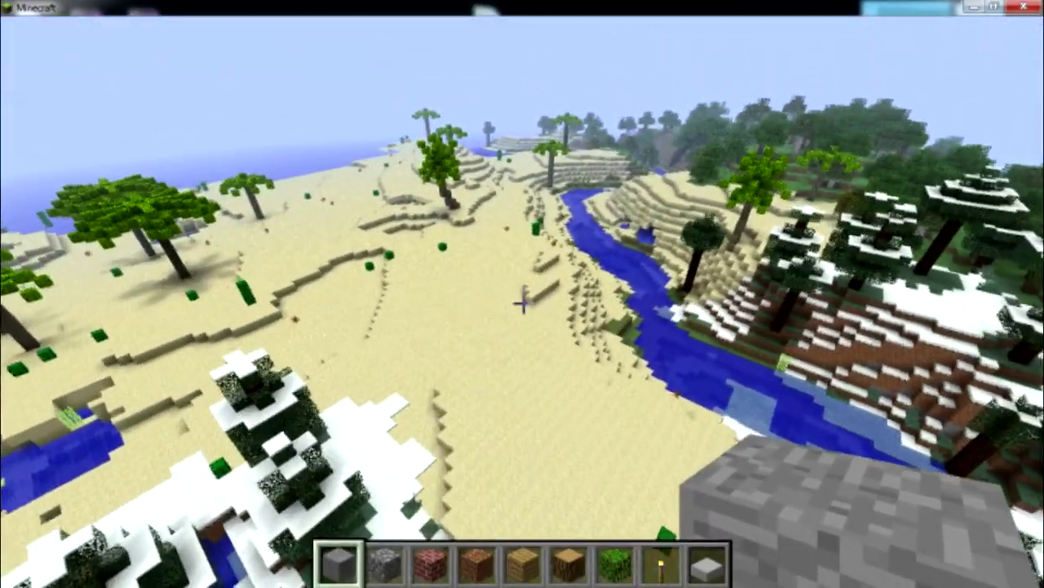